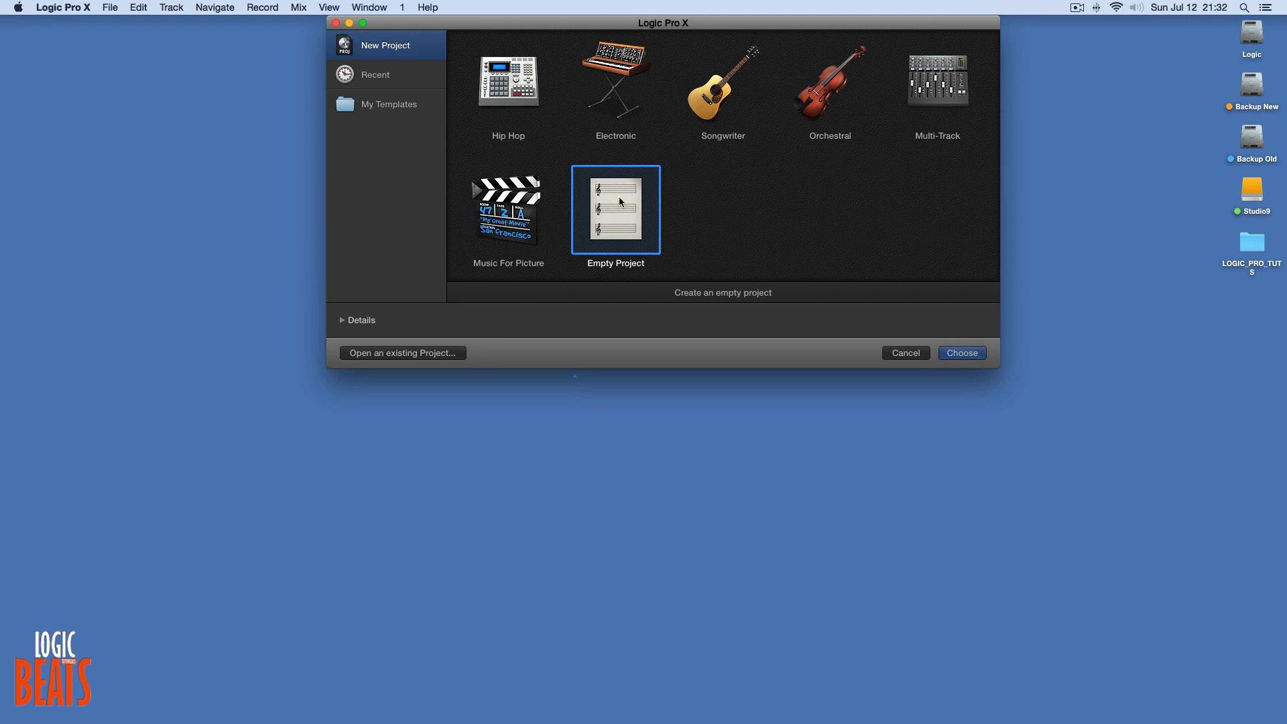
# Create an empty project with project details set to a tempo of 130 and the key signature C major.
pyautogui.click(343, 320)
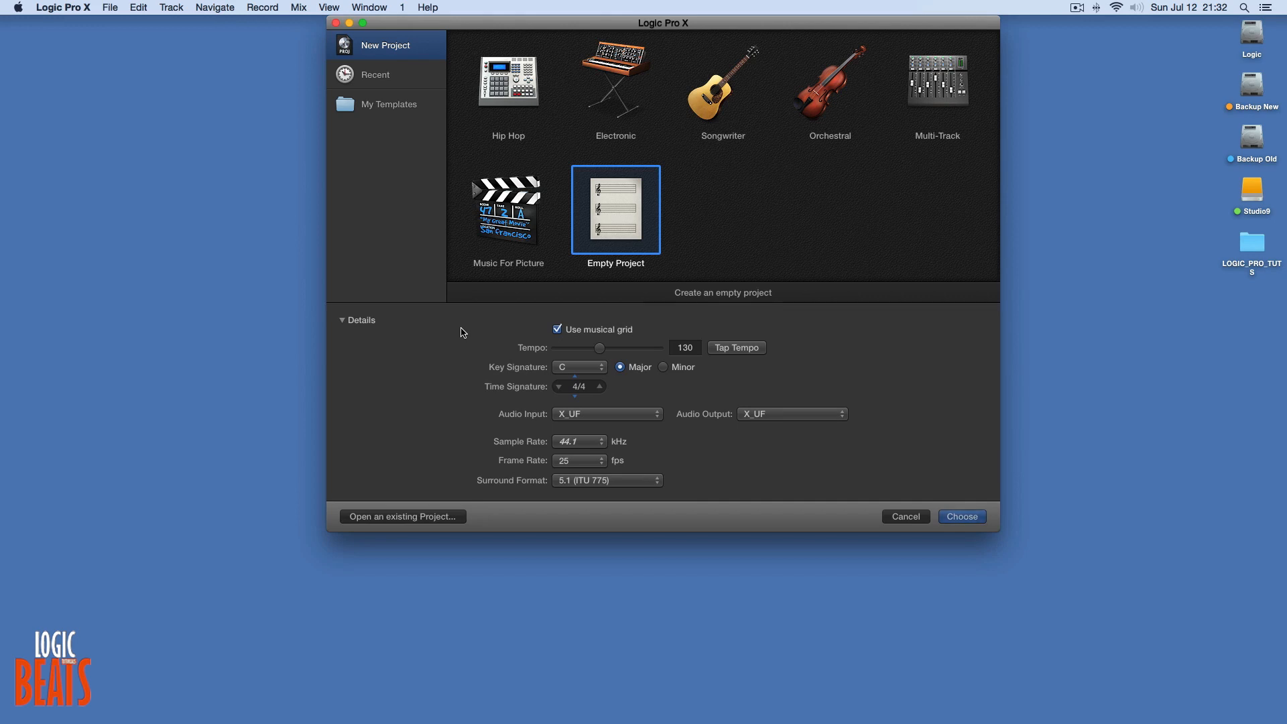
pyautogui.click(752, 350)
pyautogui.click(751, 350)
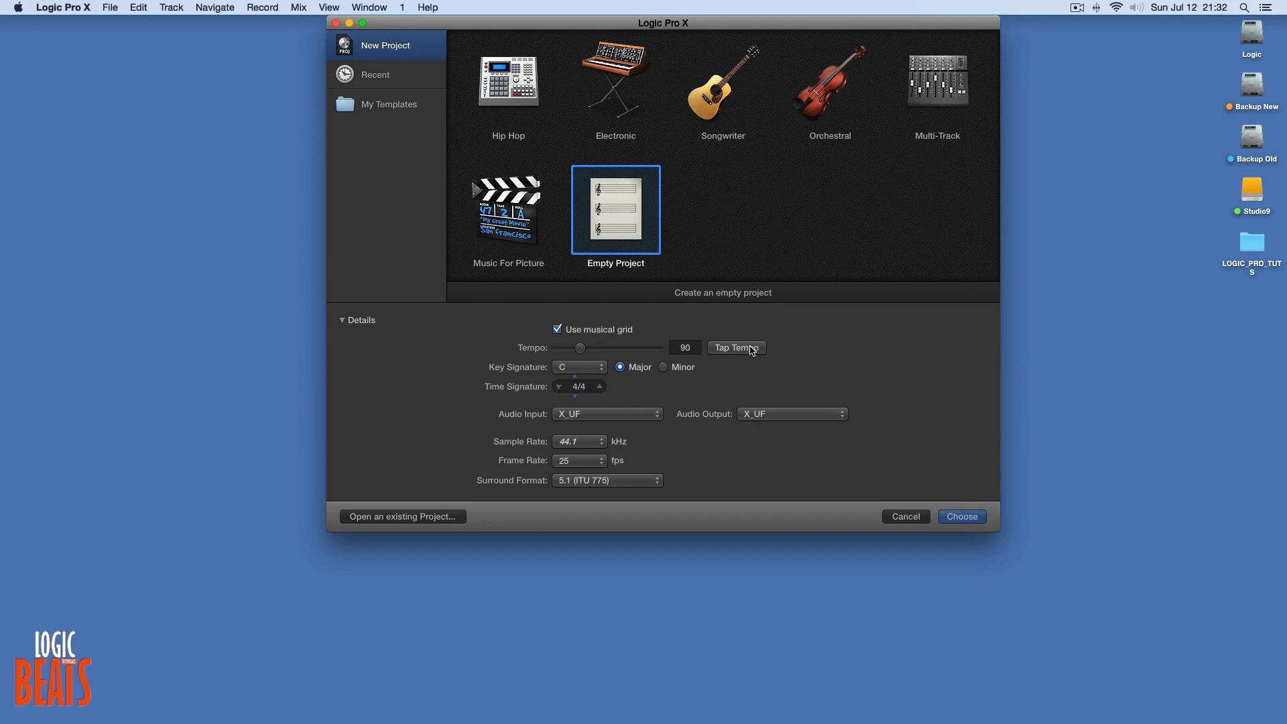
pyautogui.doubleClick(681, 347)
pyautogui.write('130')
pyautogui.click(594, 367)
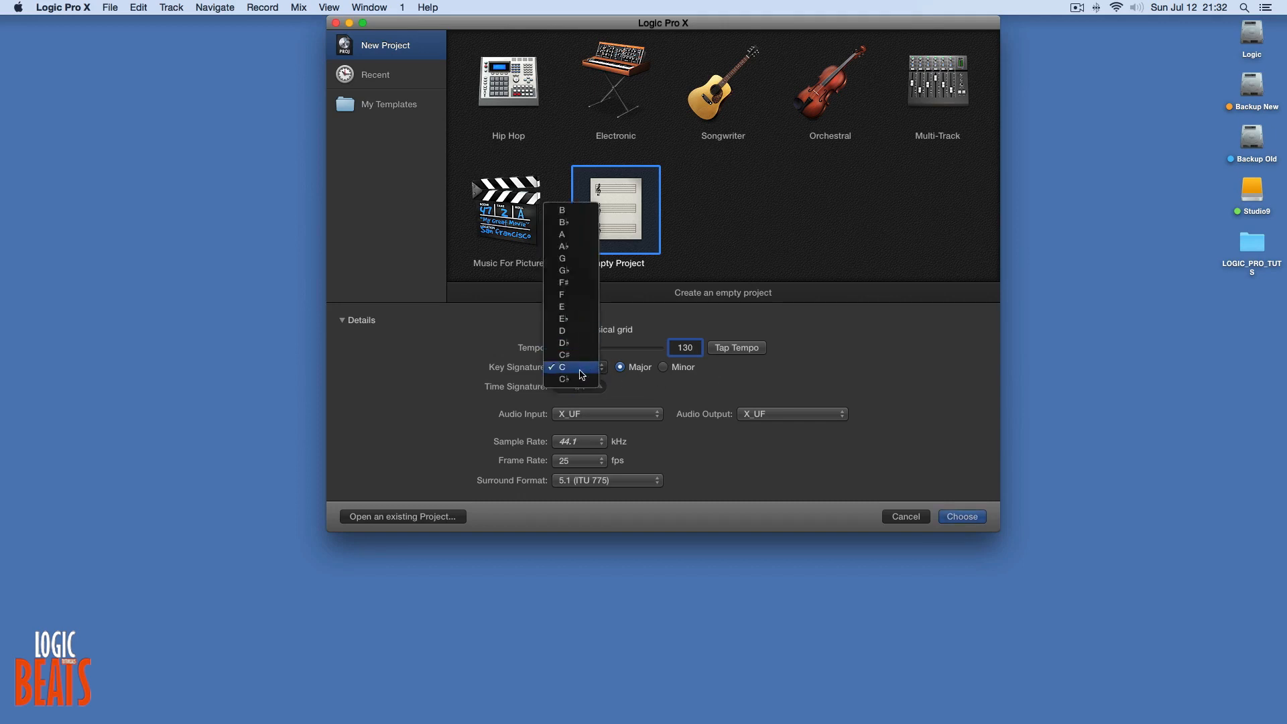
pyautogui.click(583, 371)
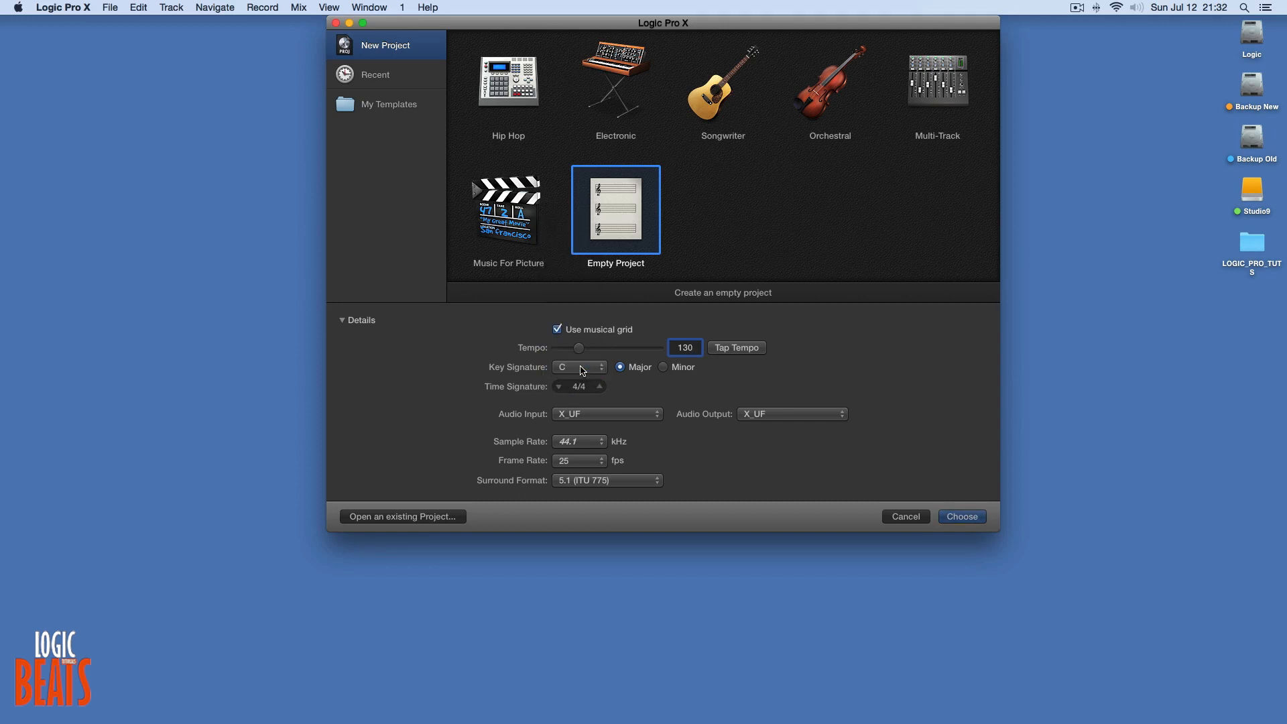
pyautogui.click(961, 516)
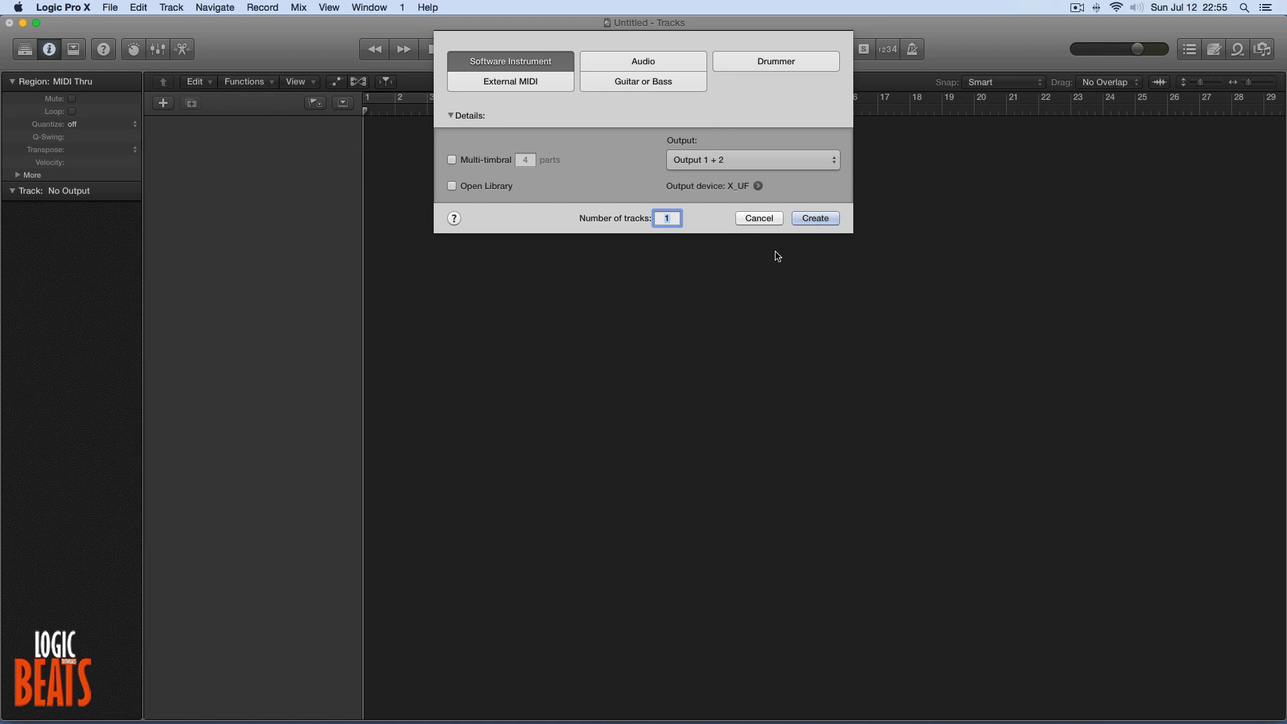
# Create one software instrument track and load the Grand Piano and Strings patch from the Library's Piano category.
pyautogui.click(819, 221)
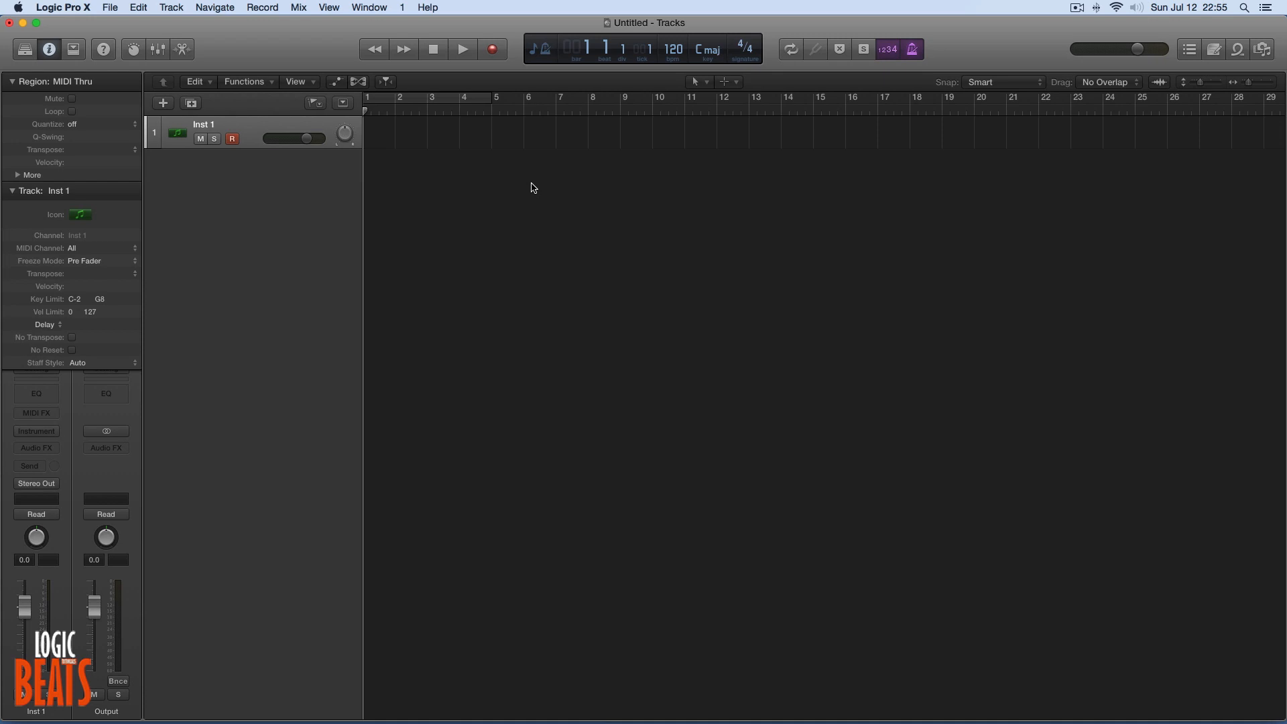
pyautogui.click(23, 51)
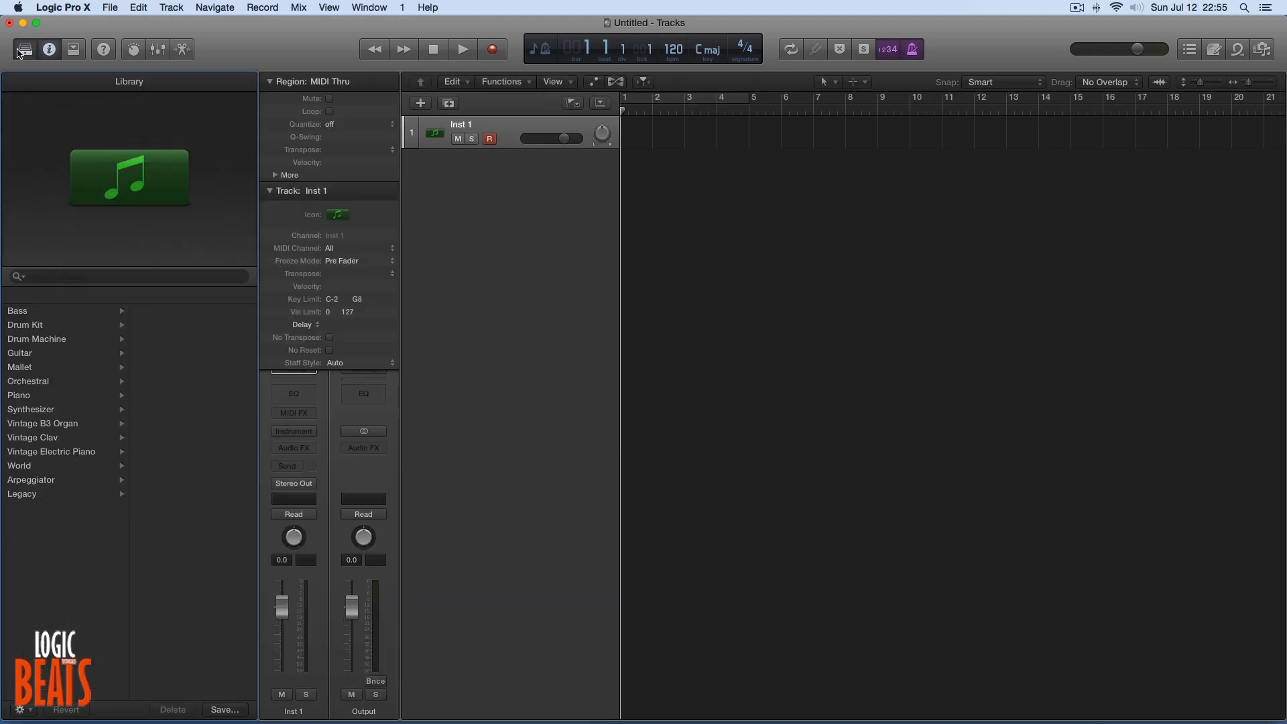
pyautogui.click(19, 398)
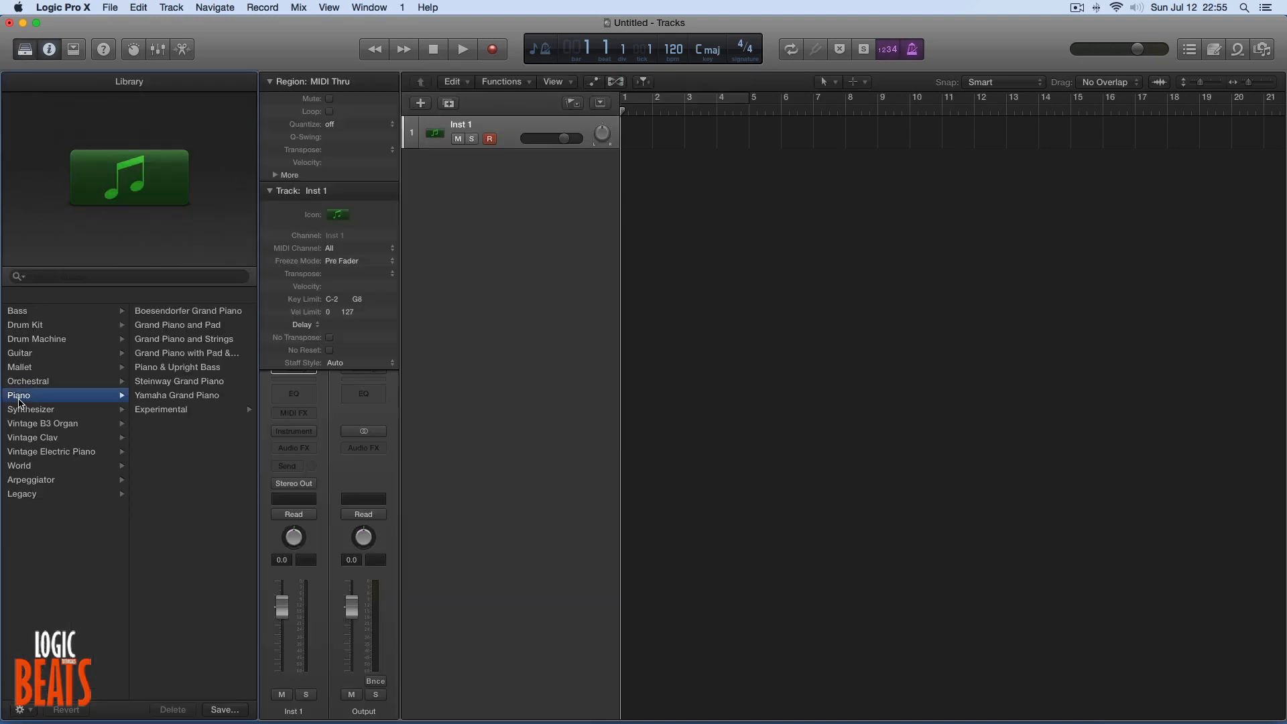
pyautogui.click(185, 354)
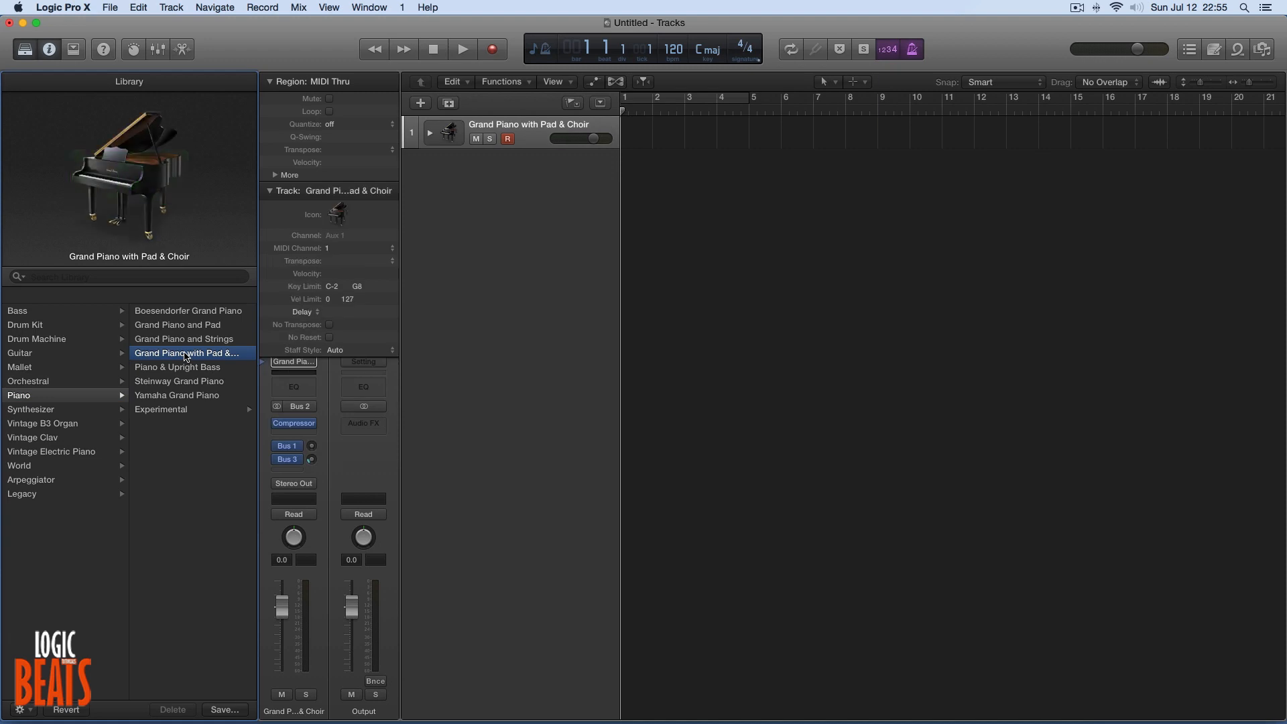
pyautogui.click(188, 341)
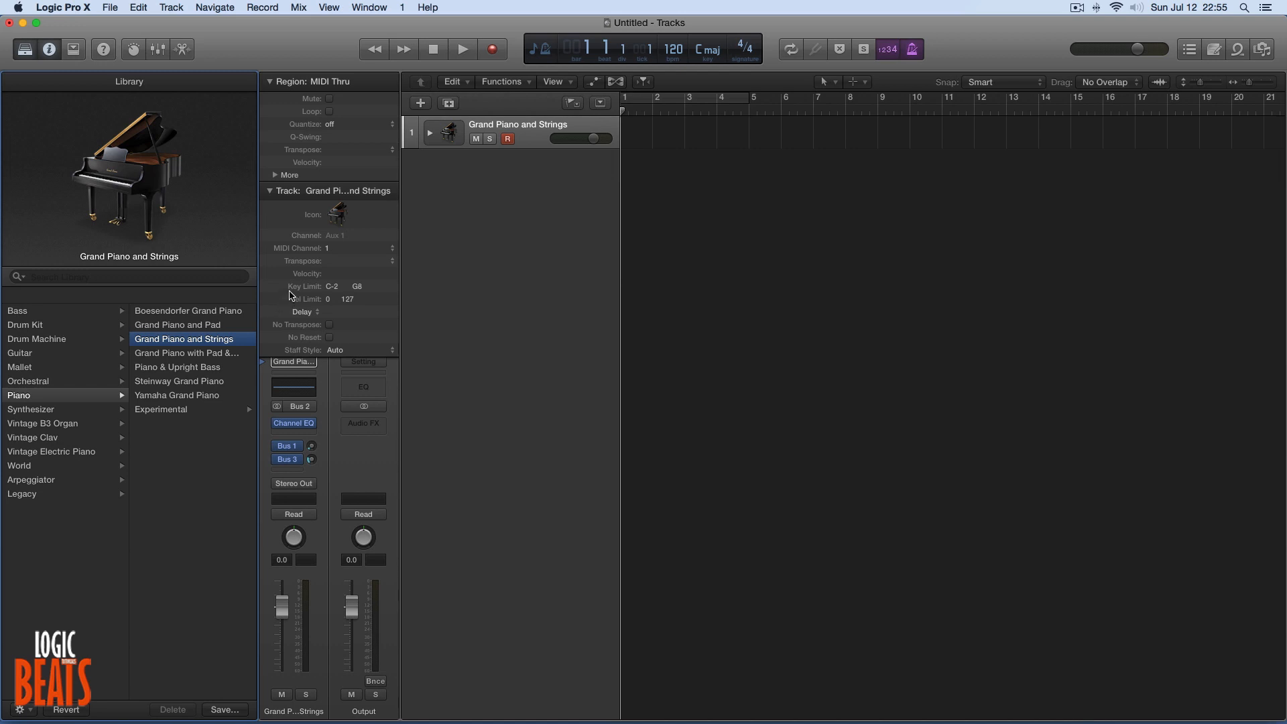
# Collapse the Region and Track inspectors and choose Grand Piano and Strings as the track's channel strip setting.
pyautogui.click(31, 48)
pyautogui.click(29, 52)
pyautogui.click(270, 191)
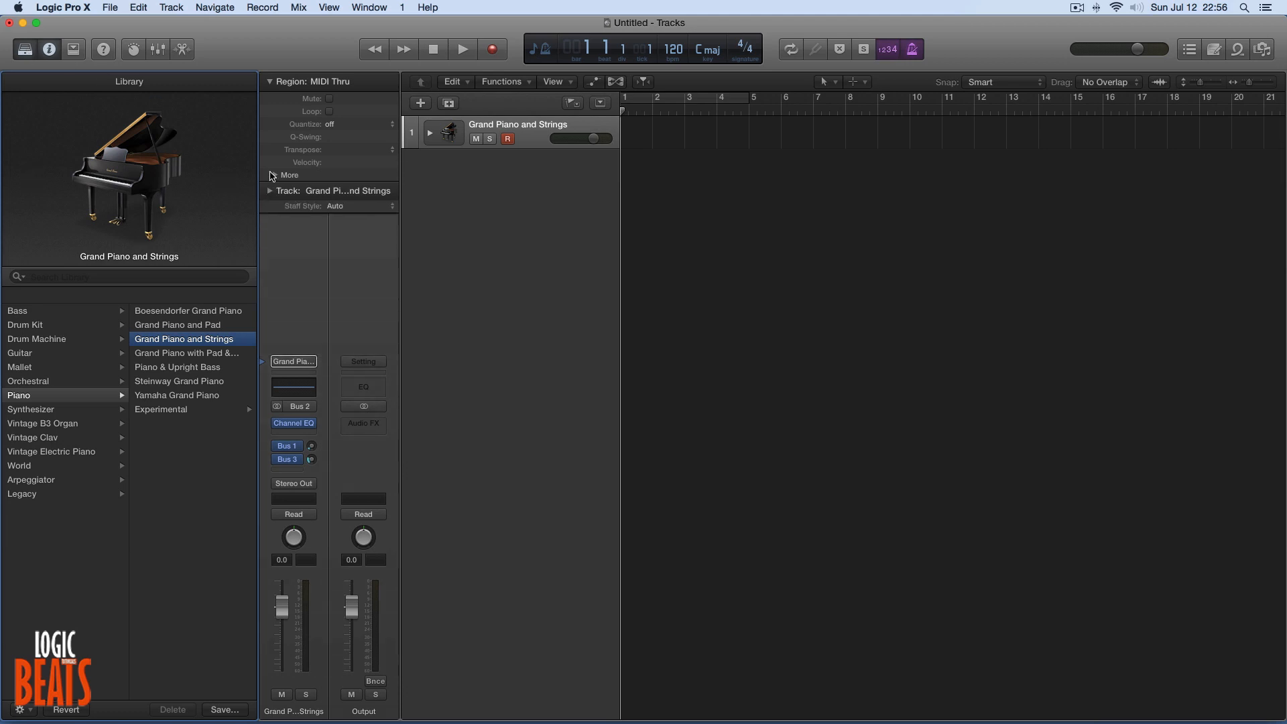
pyautogui.click(270, 81)
pyautogui.click(303, 362)
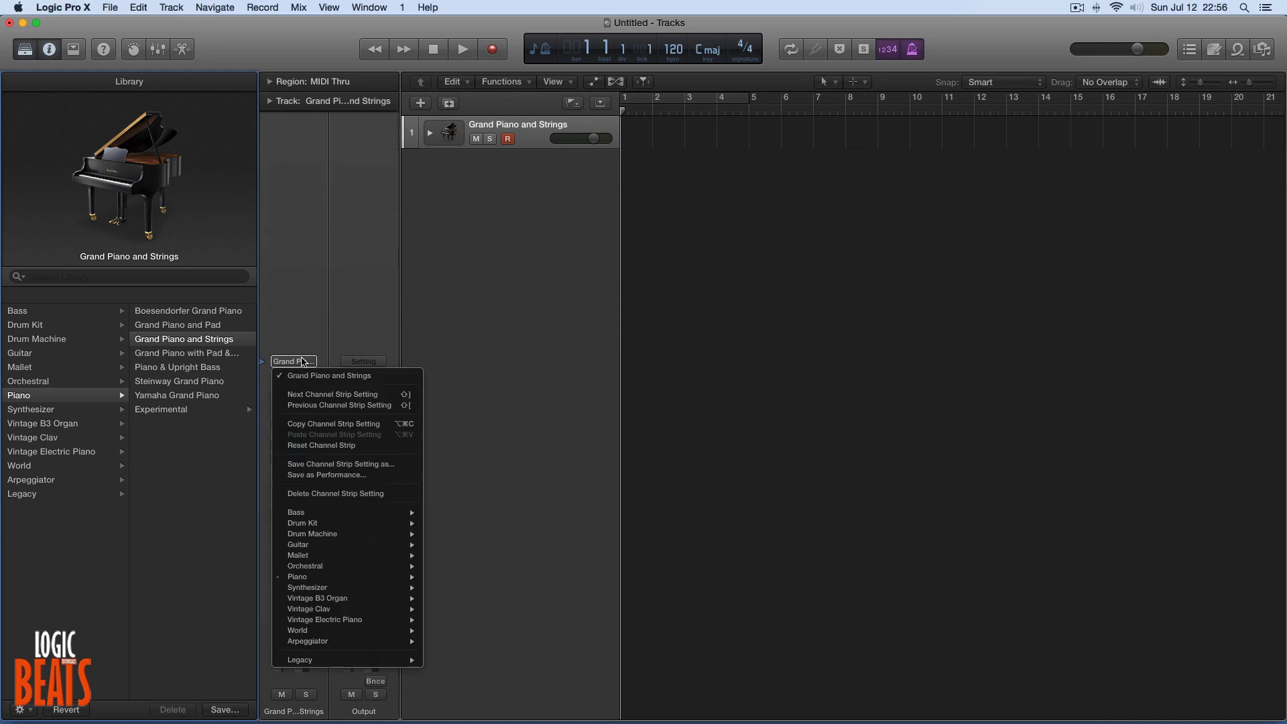
pyautogui.moveTo(332, 577)
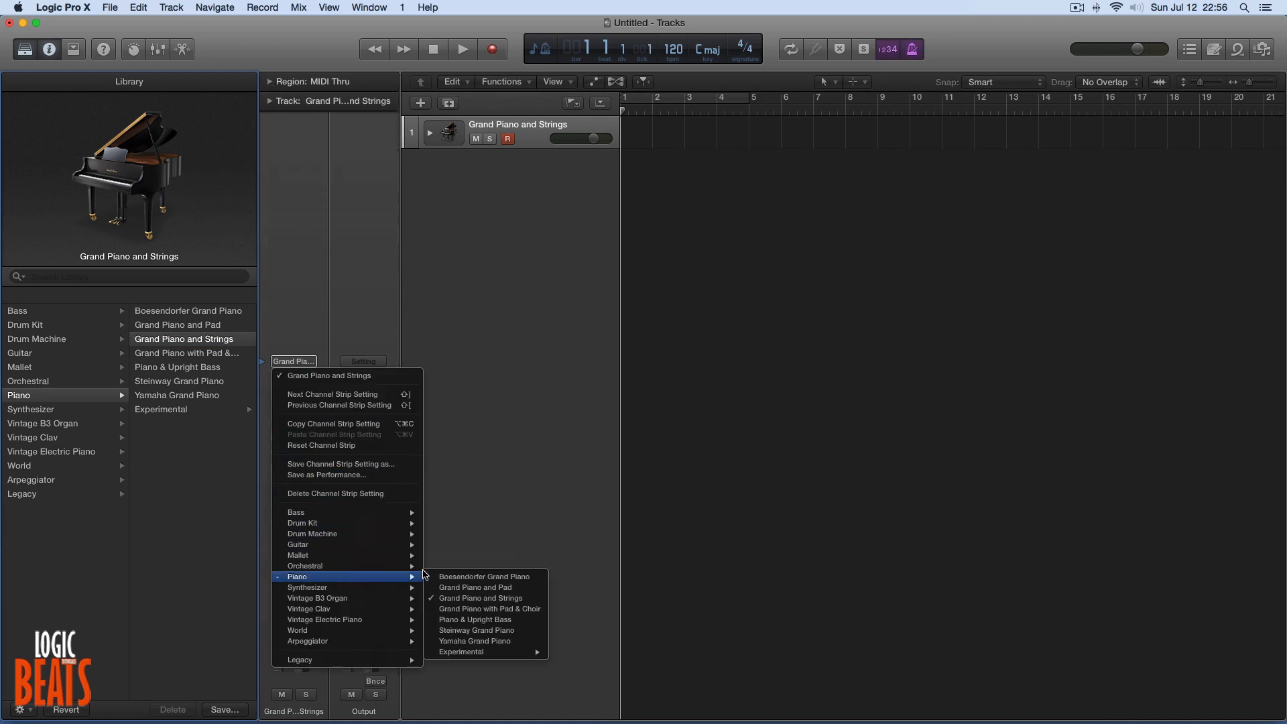
pyautogui.click(467, 599)
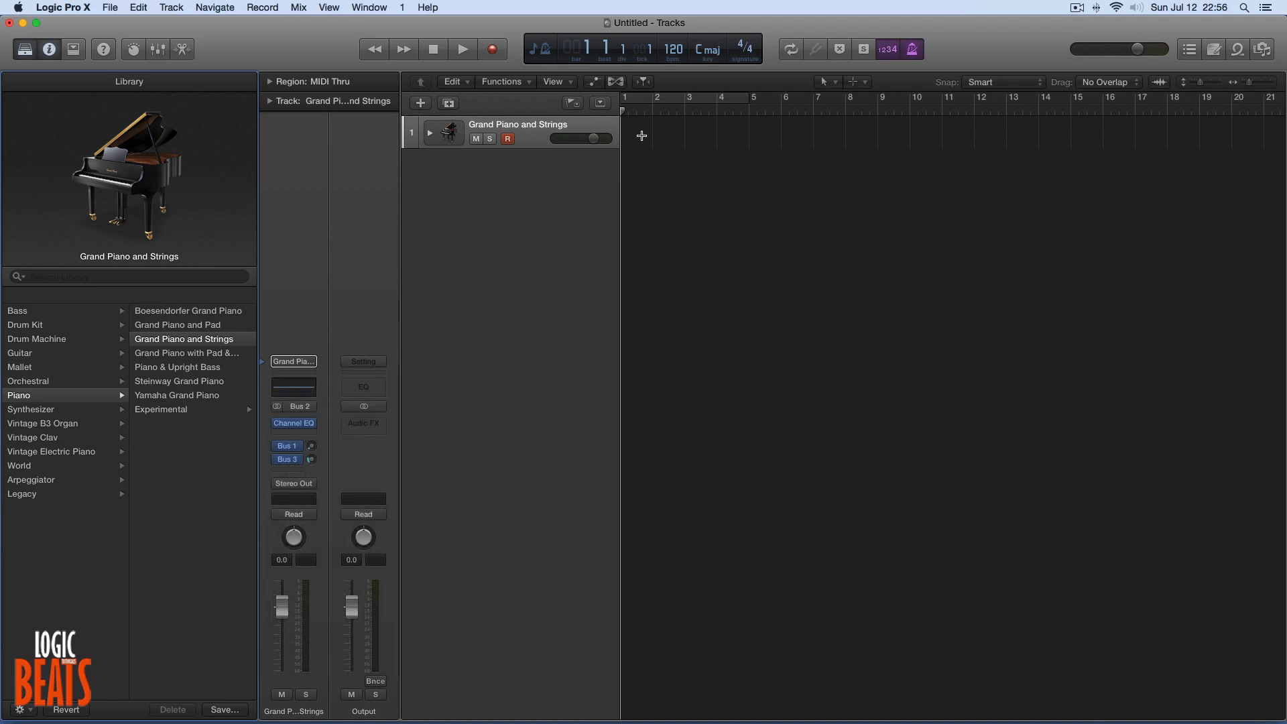
# Turn on the cycle range from bar 1 to bar 5.
pyautogui.click(665, 97)
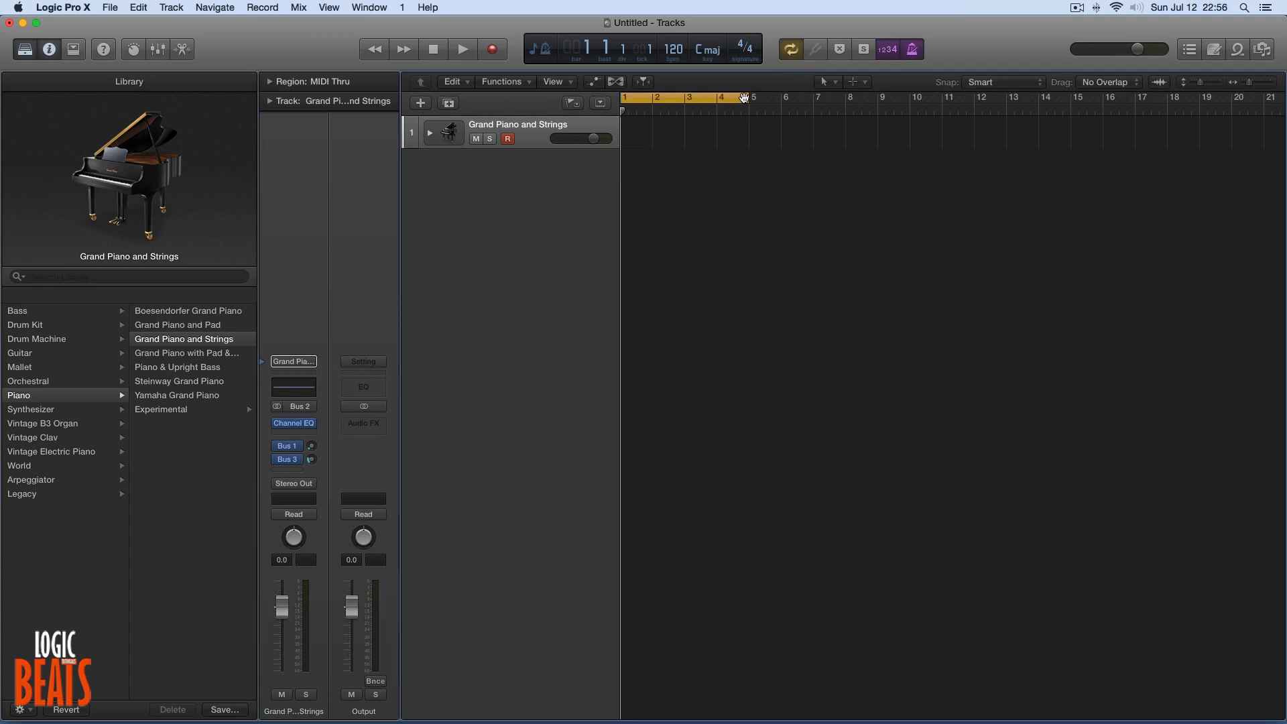
pyautogui.moveTo(744, 99)
pyautogui.mouseDown()
pyautogui.moveTo(878, 99)
pyautogui.moveTo(751, 100)
pyautogui.mouseUp()
pyautogui.click(717, 112)
pyautogui.click(763, 110)
pyautogui.click(837, 110)
pyautogui.click(773, 110)
pyautogui.click(700, 111)
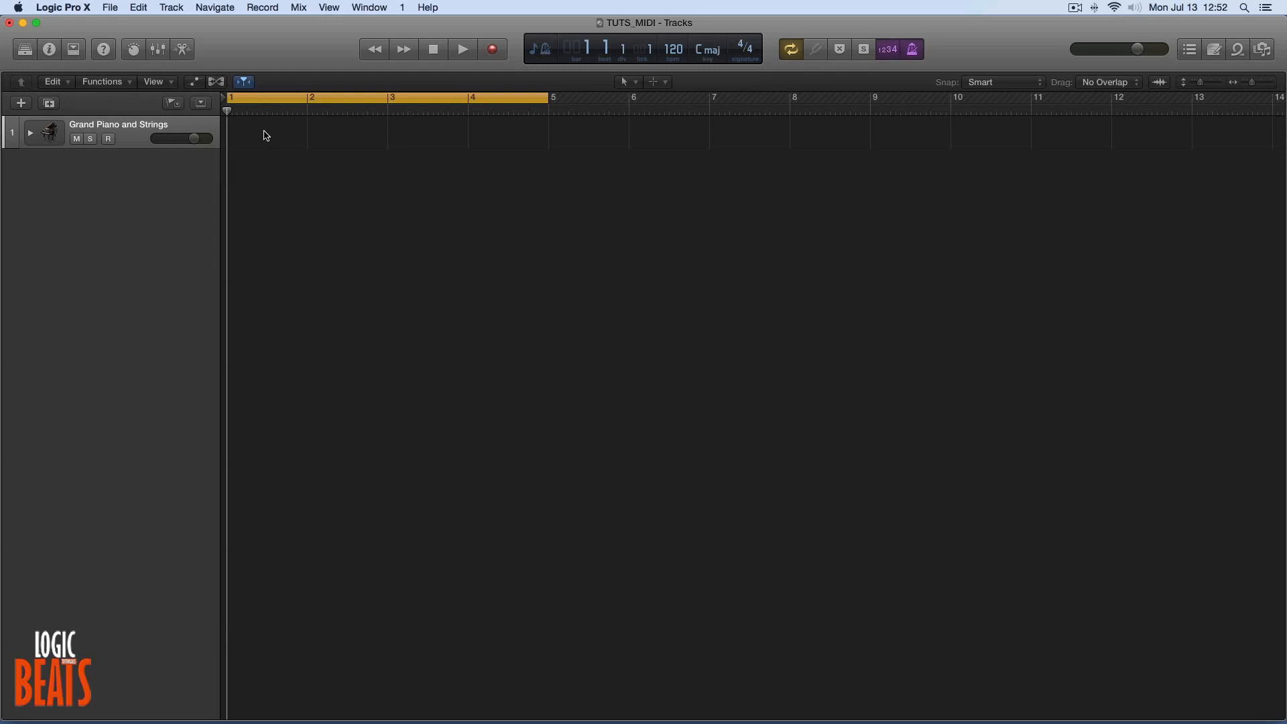
# Create an empty MIDI region at bar 1 of the piano track and lengthen it to bar 5.
pyautogui.rightClick(242, 132)
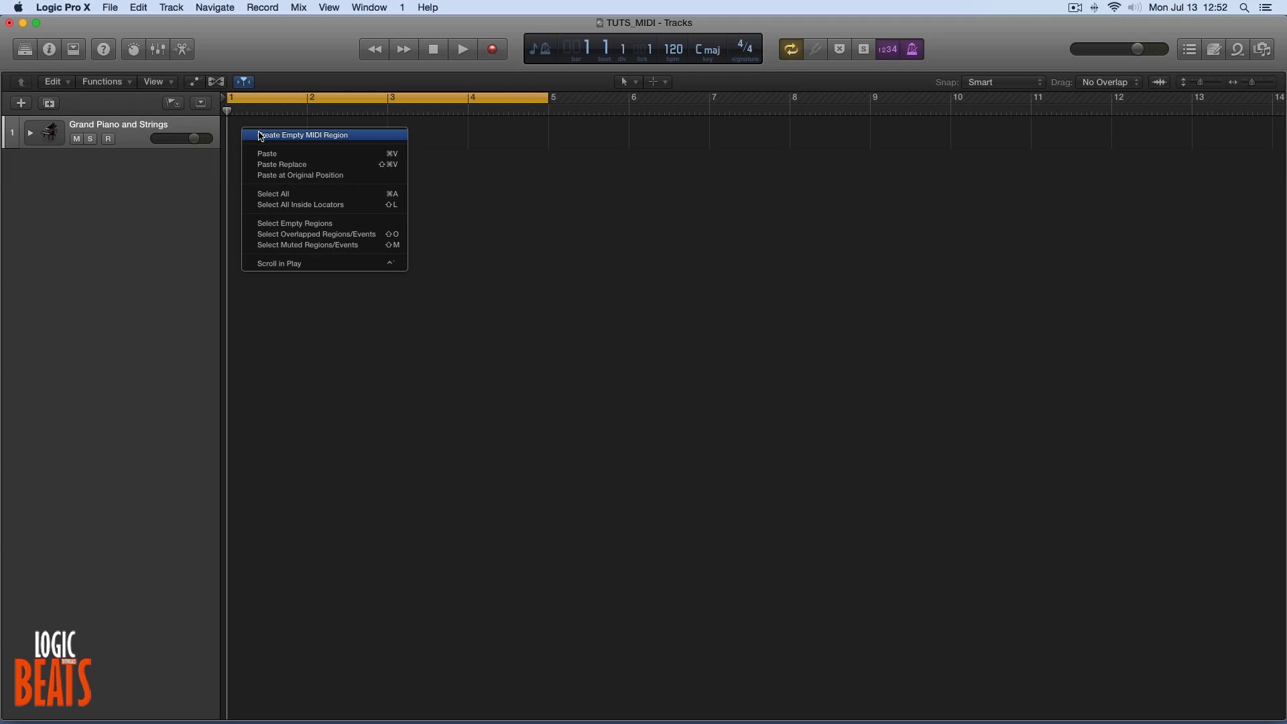
pyautogui.click(260, 136)
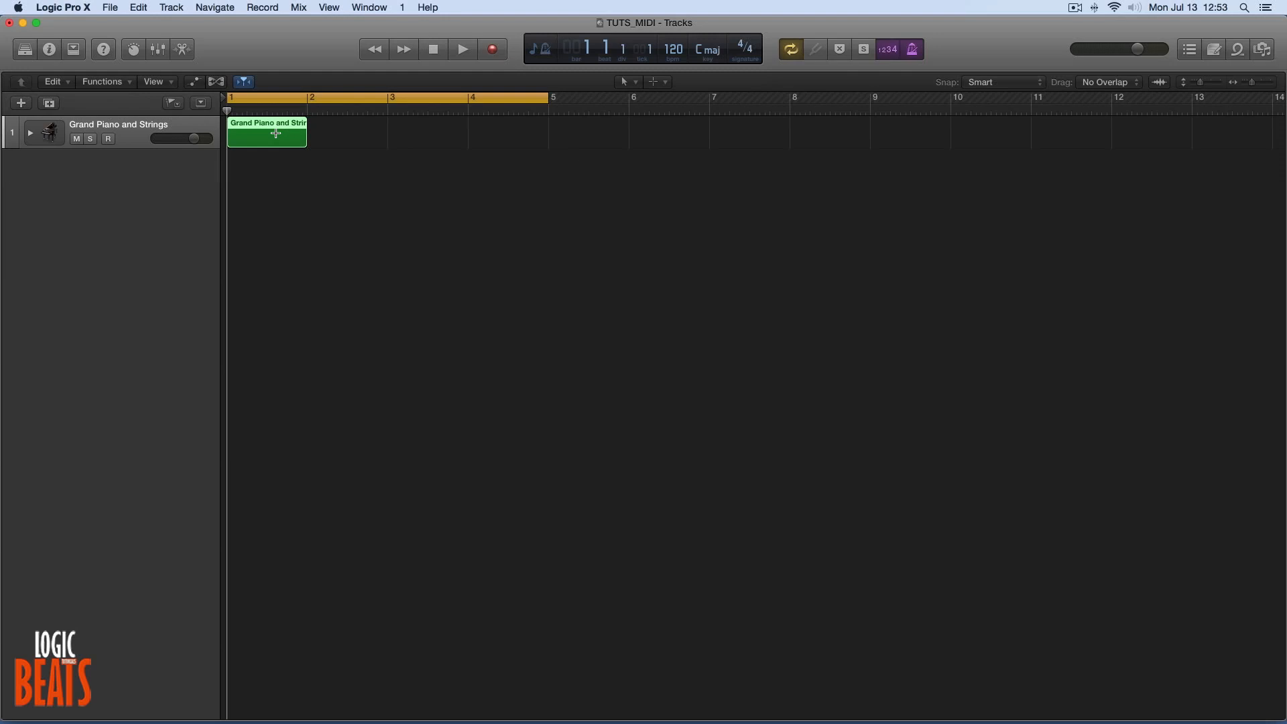
pyautogui.moveTo(307, 124)
pyautogui.mouseDown()
pyautogui.moveTo(552, 130)
pyautogui.moveTo(306, 139)
pyautogui.mouseUp()
pyautogui.moveTo(303, 144)
pyautogui.mouseDown()
pyautogui.moveTo(553, 152)
pyautogui.moveTo(305, 142)
pyautogui.mouseUp()
pyautogui.moveTo(304, 142); pyautogui.dragTo(546, 152)
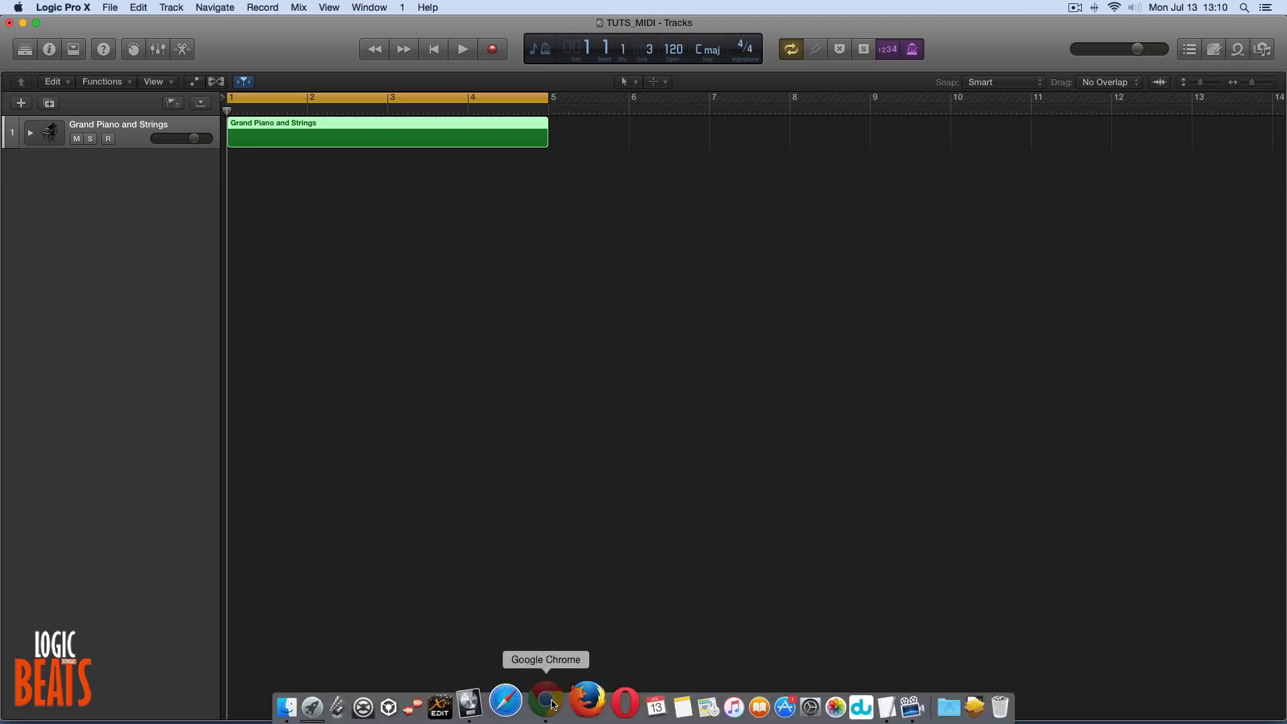
# Switch to Chrome and examine the feel, instrument, key and alternative progression options on the Autochords page.
pyautogui.click(502, 699)
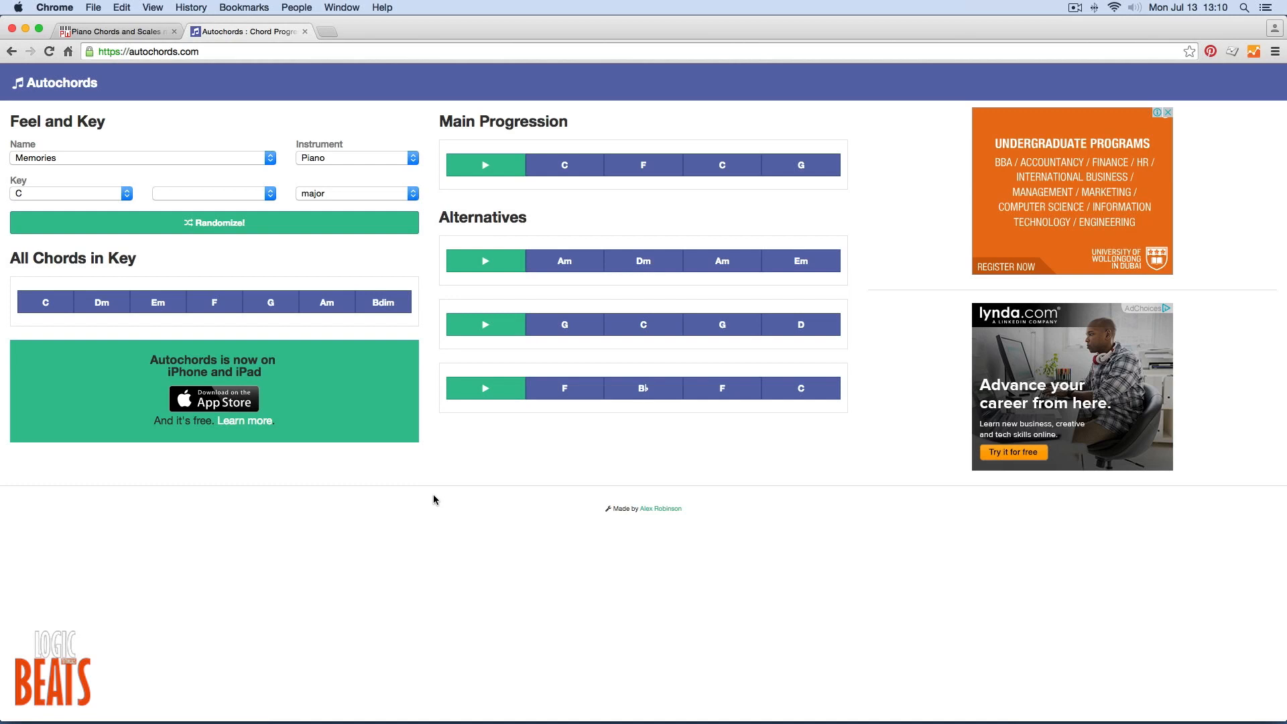
pyautogui.click(207, 160)
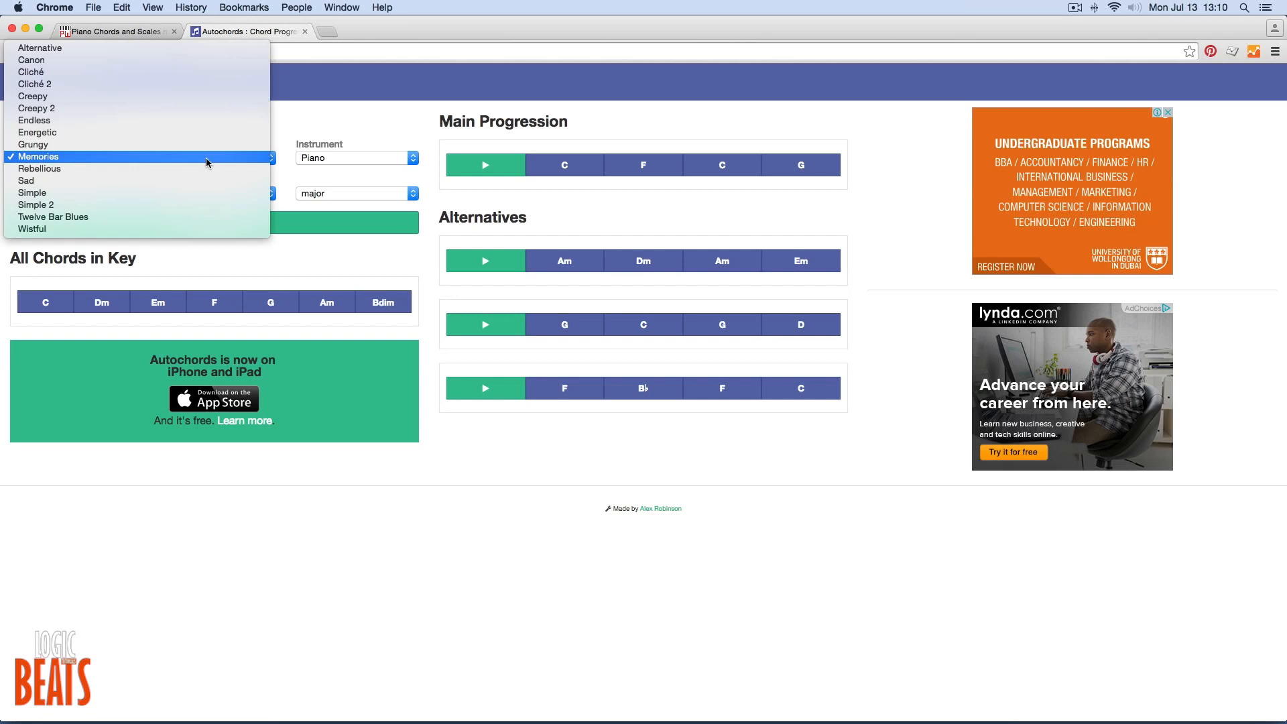
pyautogui.click(207, 161)
pyautogui.click(385, 158)
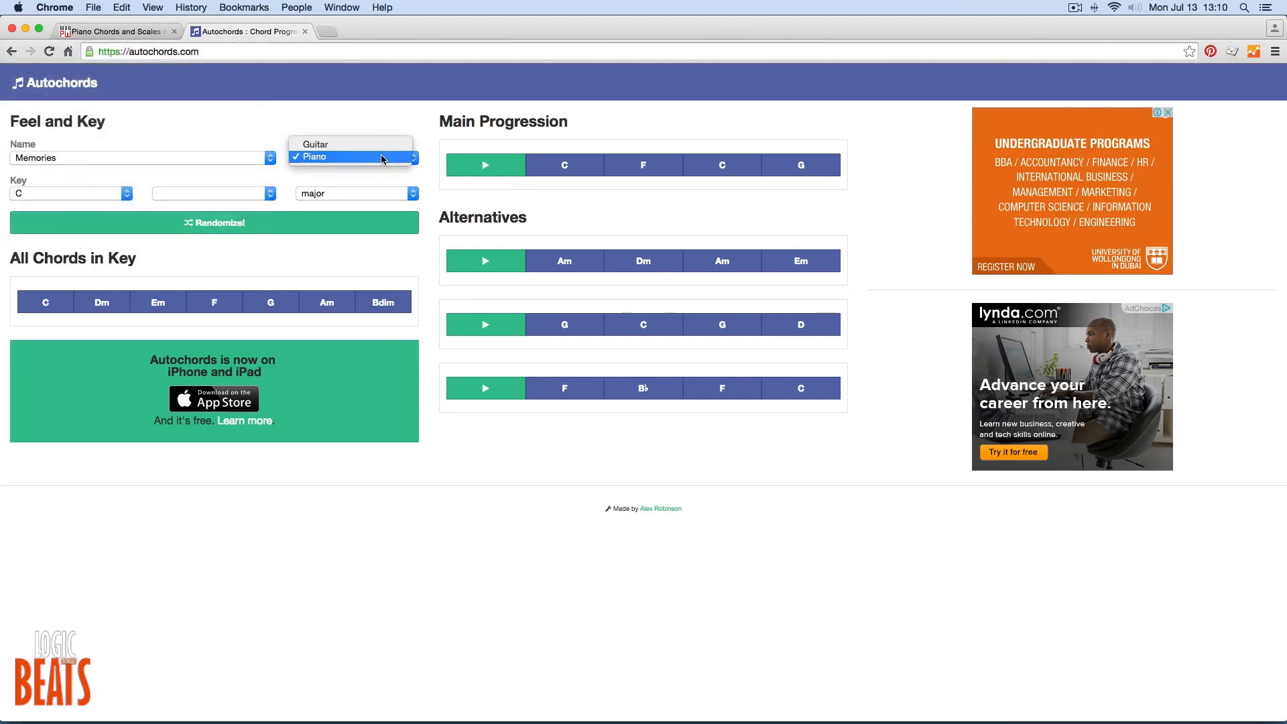
pyautogui.click(381, 159)
pyautogui.click(106, 194)
pyautogui.click(106, 194)
pyautogui.click(338, 194)
pyautogui.click(338, 194)
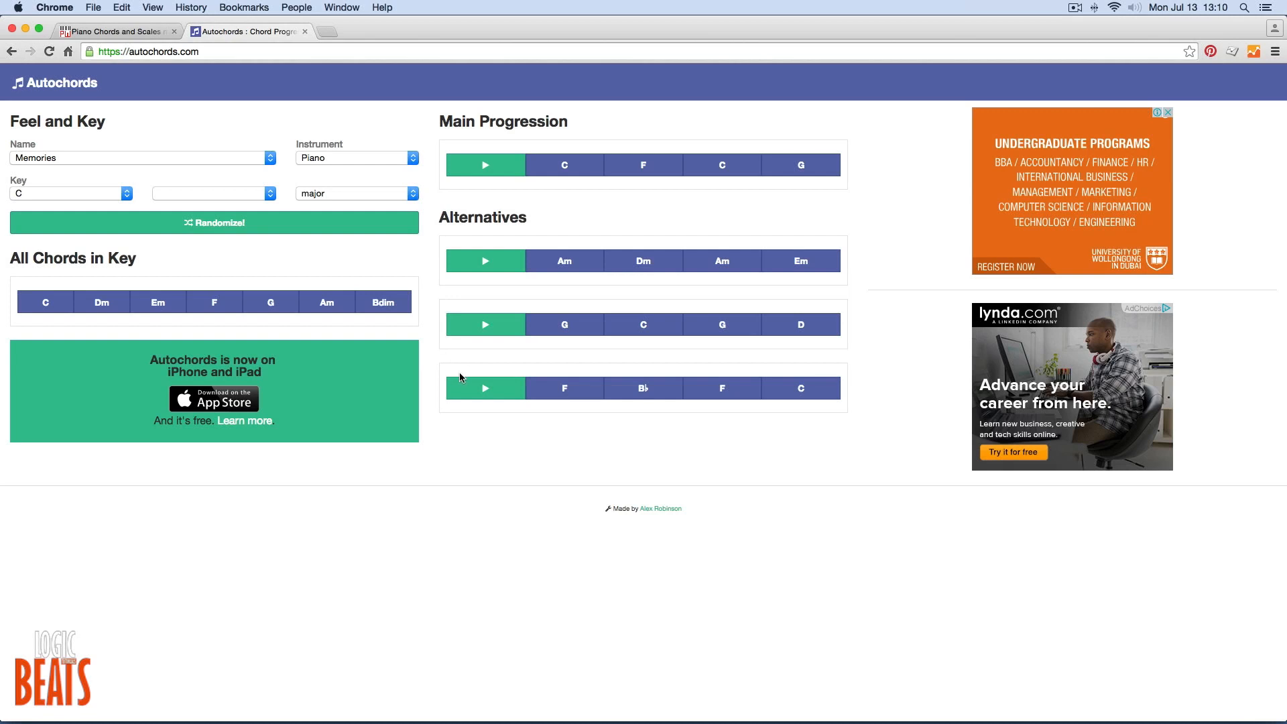
pyautogui.moveTo(559, 206)
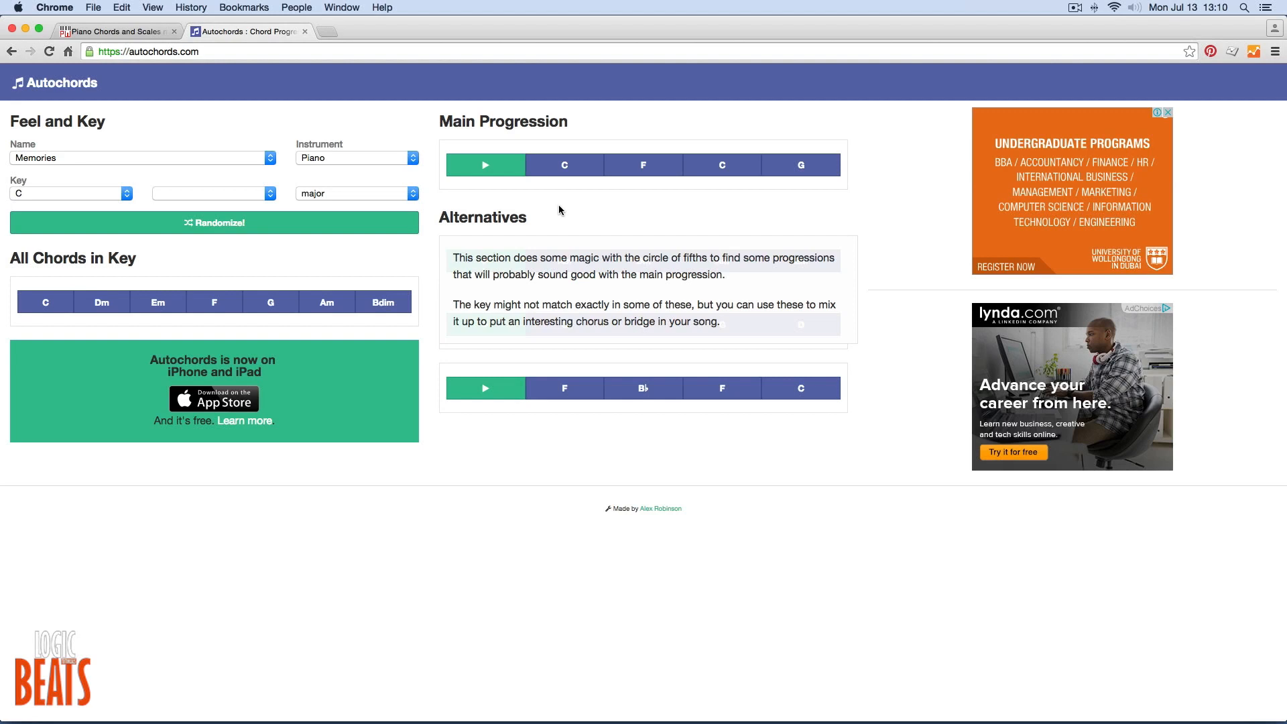
# View the C major scale on the Piano World virtual keyboard, and look up the notes of the C chord in Autochords.
pyautogui.click(121, 31)
pyautogui.click(547, 296)
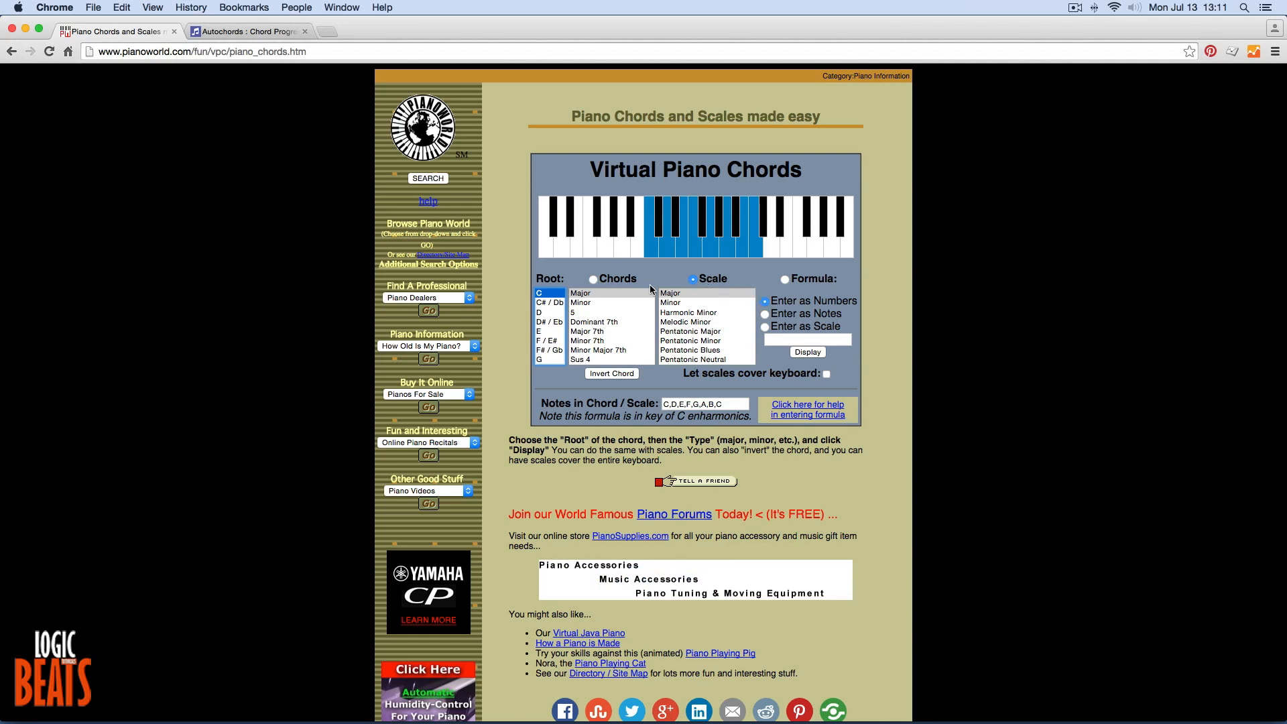
pyautogui.hotkey('ctrl', 'Tab')
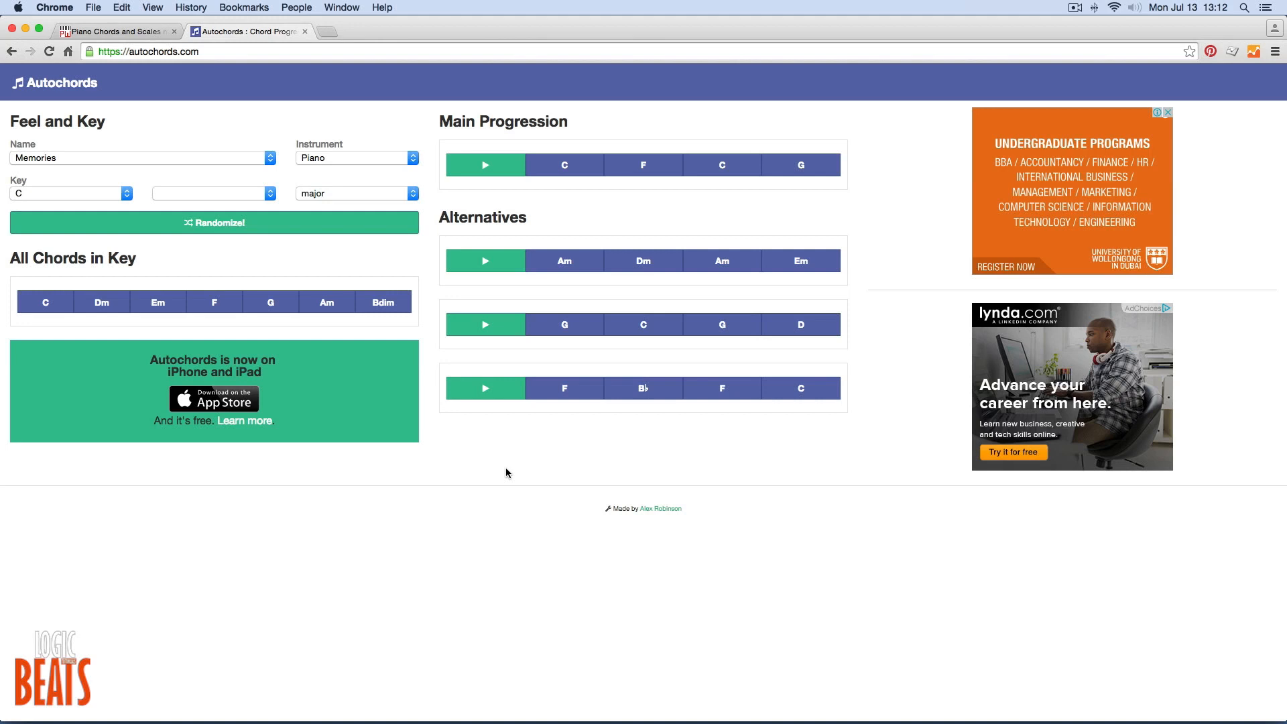
pyautogui.moveTo(557, 177)
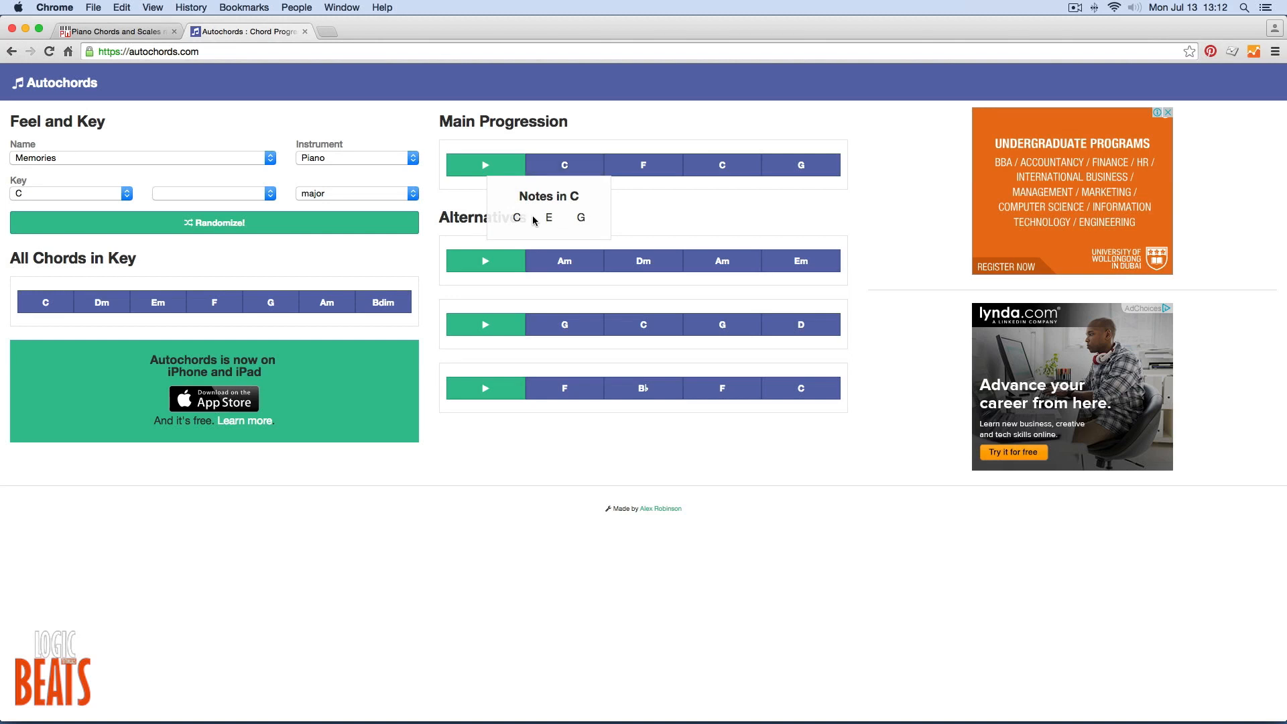
# Switch back to Logic Pro X, open the piano track's MIDI region in the Piano Roll and inspect its primary and secondary tools.
pyautogui.click(526, 704)
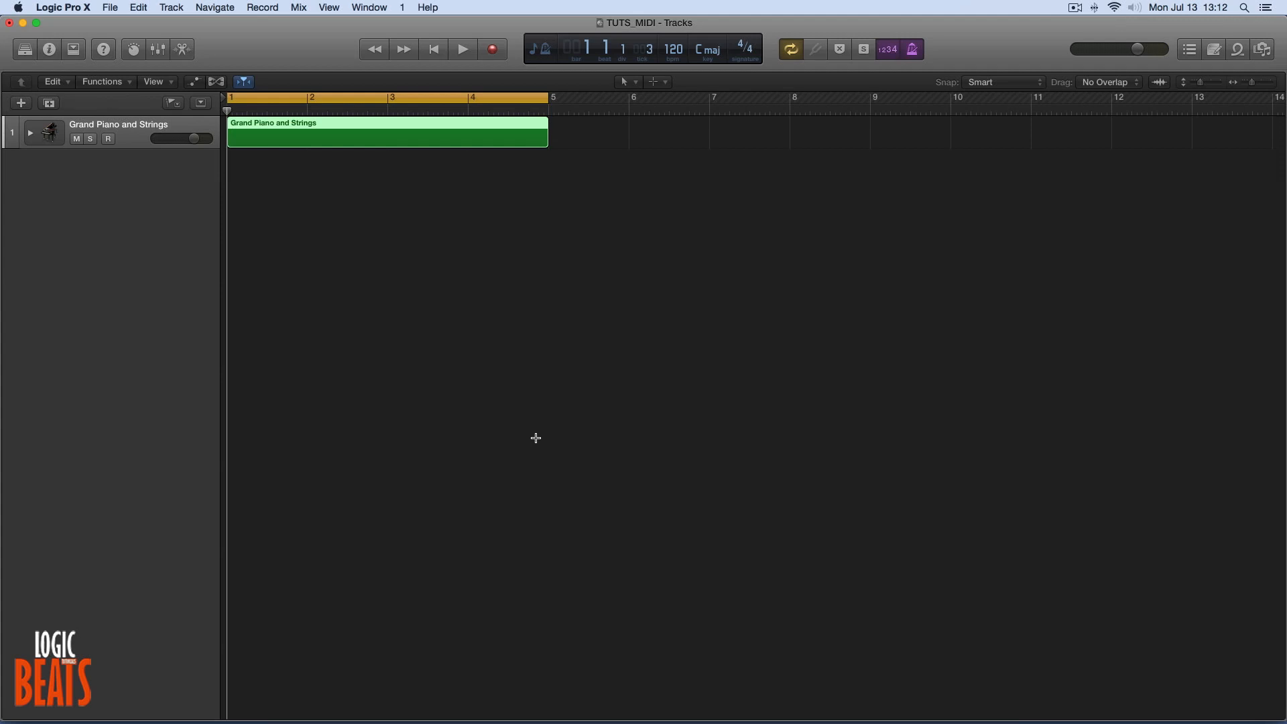
pyautogui.doubleClick(311, 125)
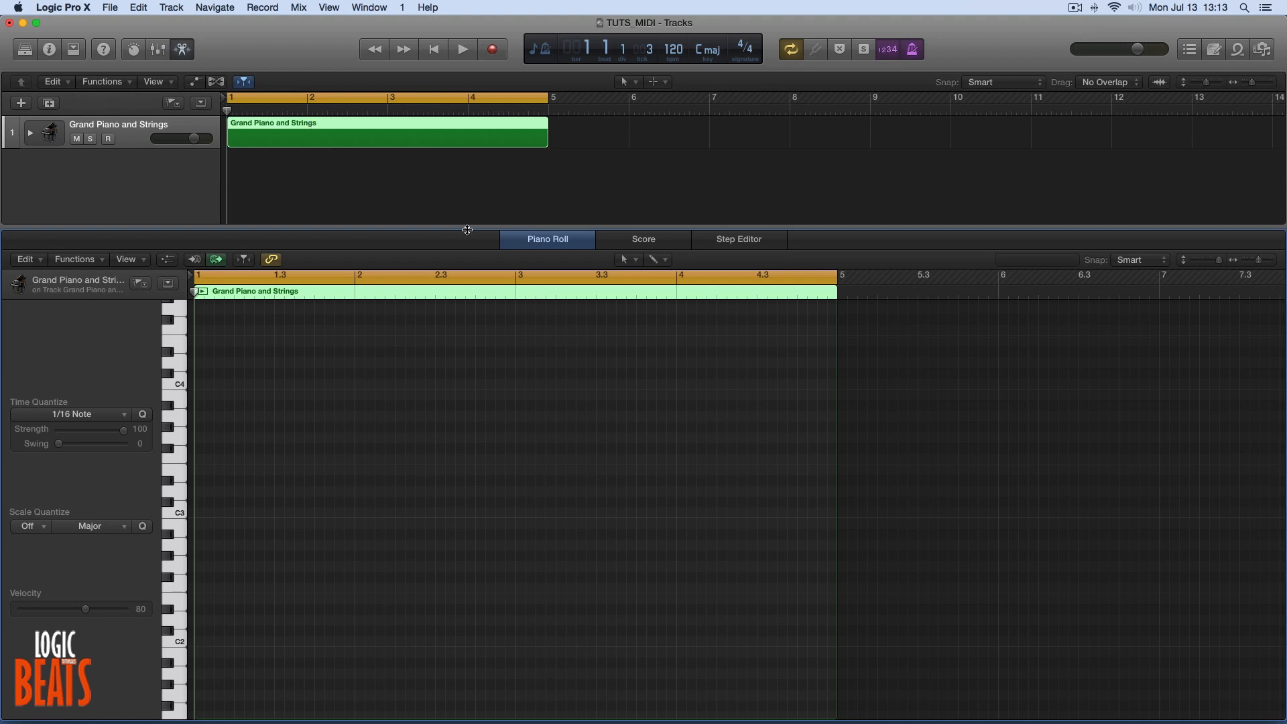
pyautogui.click(630, 263)
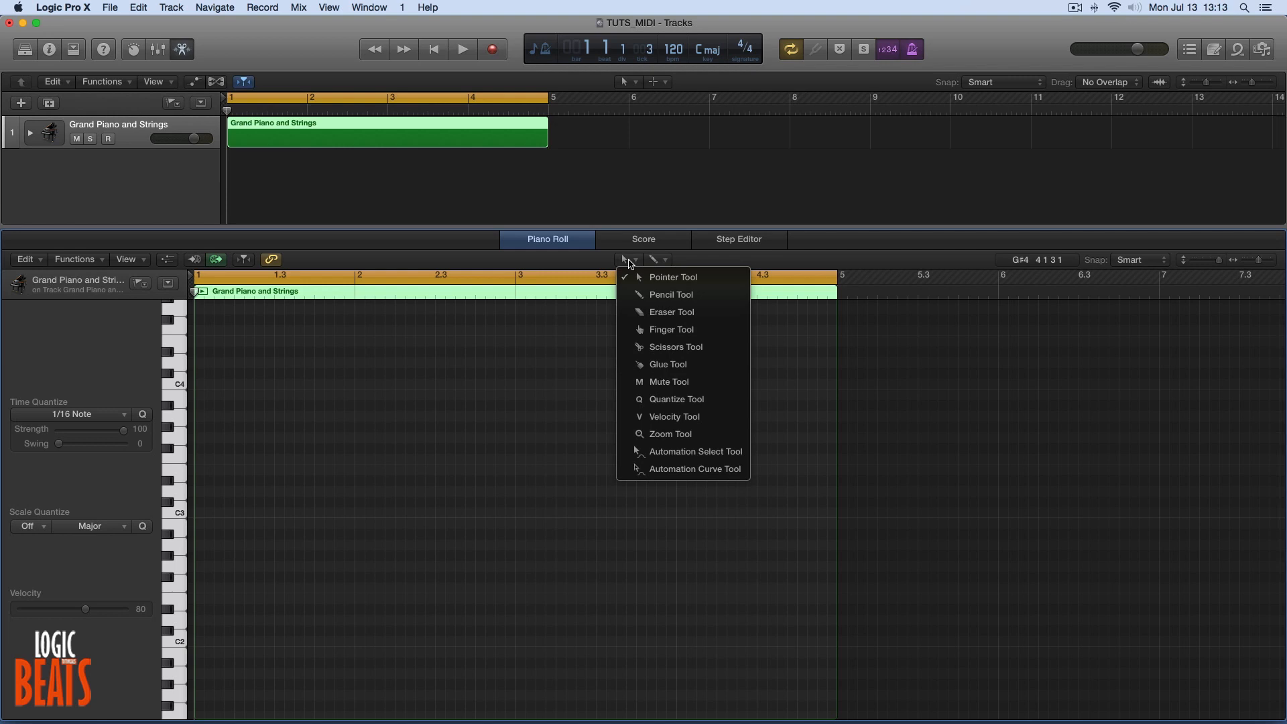
pyautogui.click(654, 262)
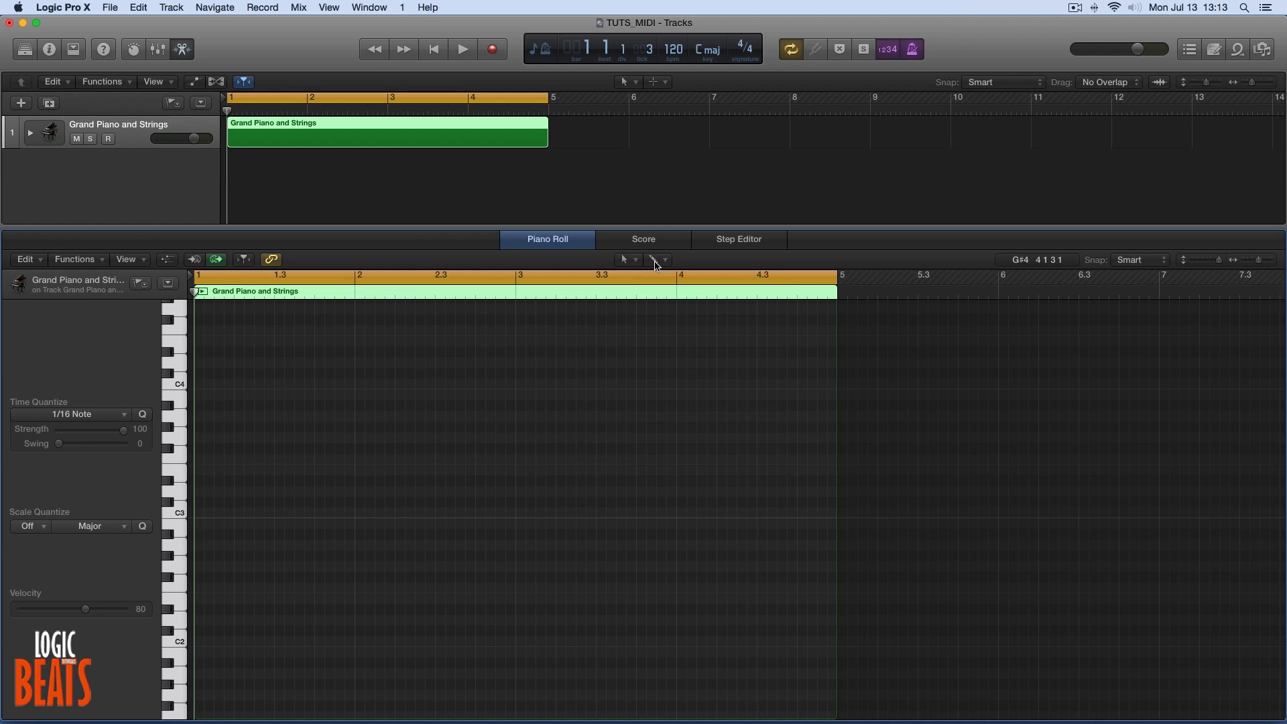
# Check in the advanced preferences that Show Advanced Tools and all additional options are enabled, and return to the Piano Roll.
pyautogui.click(93, 8)
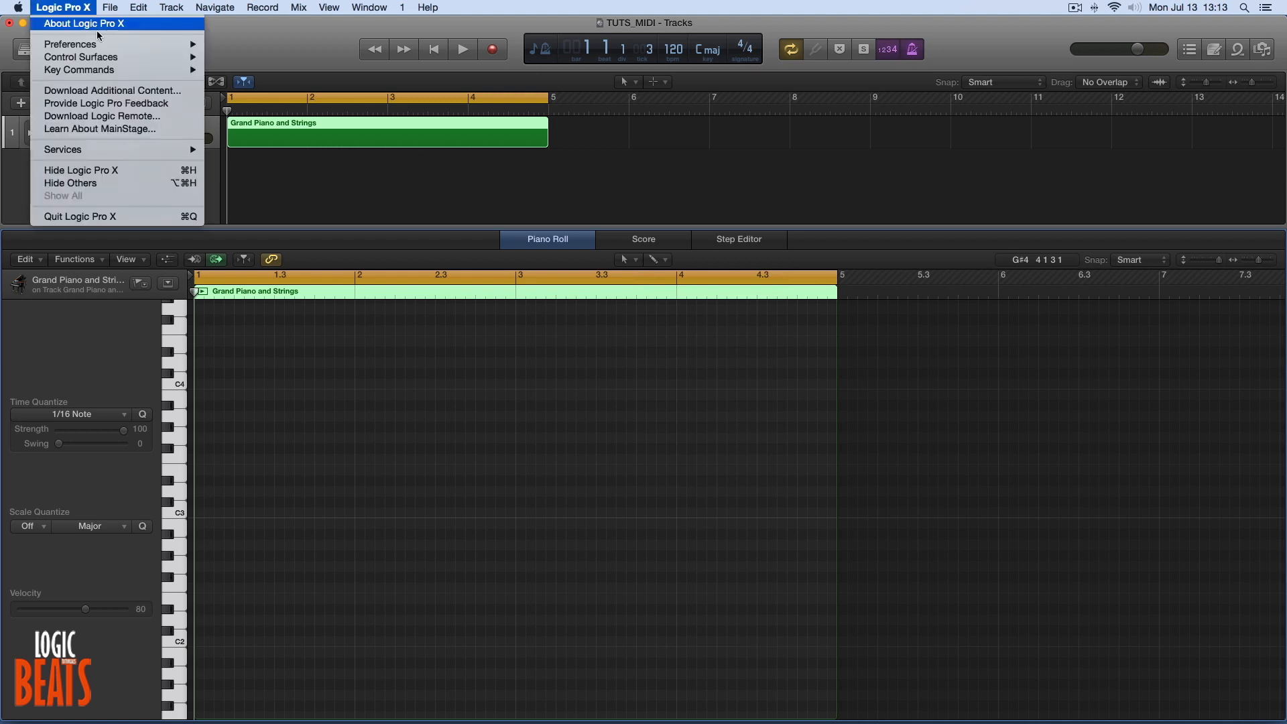
pyautogui.moveTo(101, 43)
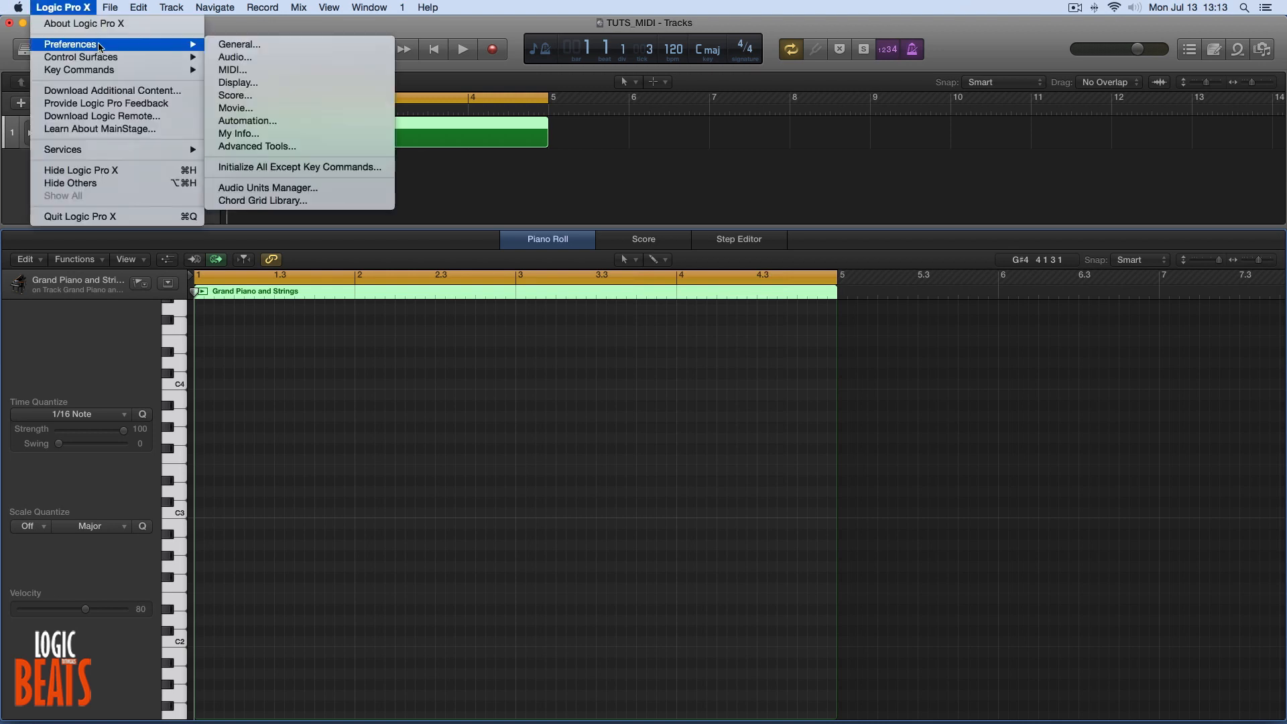
pyautogui.click(255, 147)
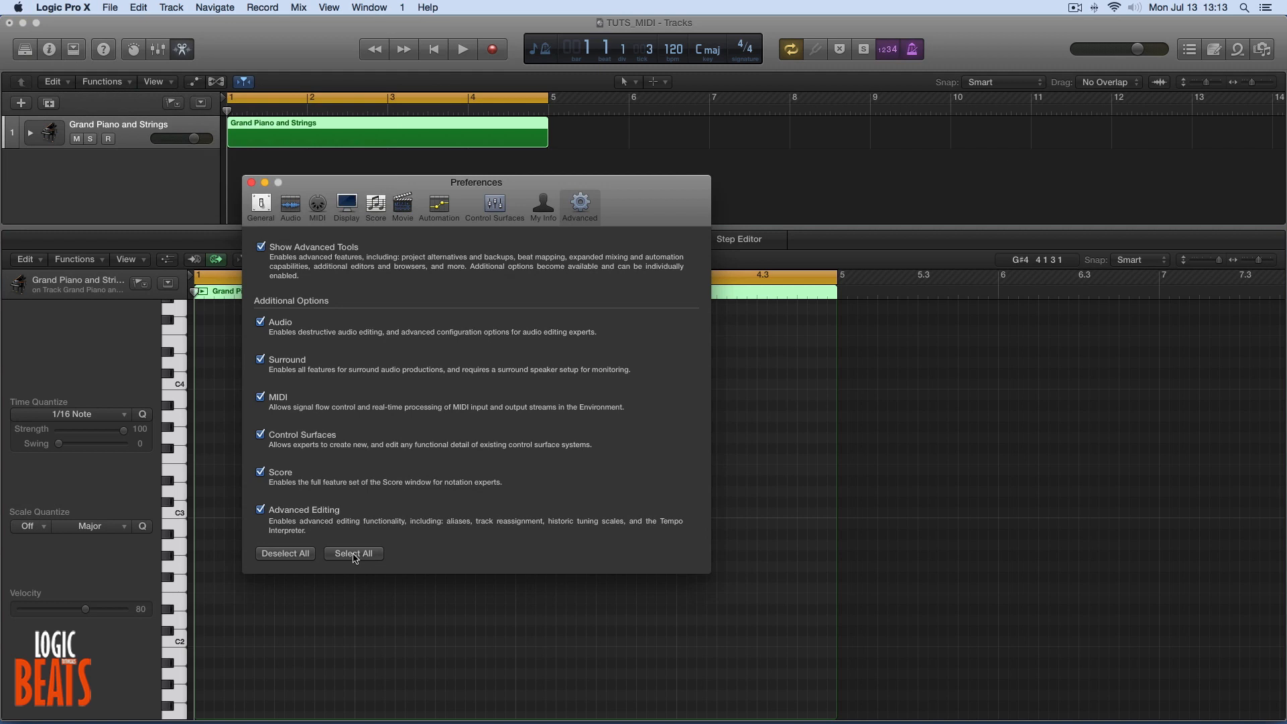
pyautogui.click(252, 183)
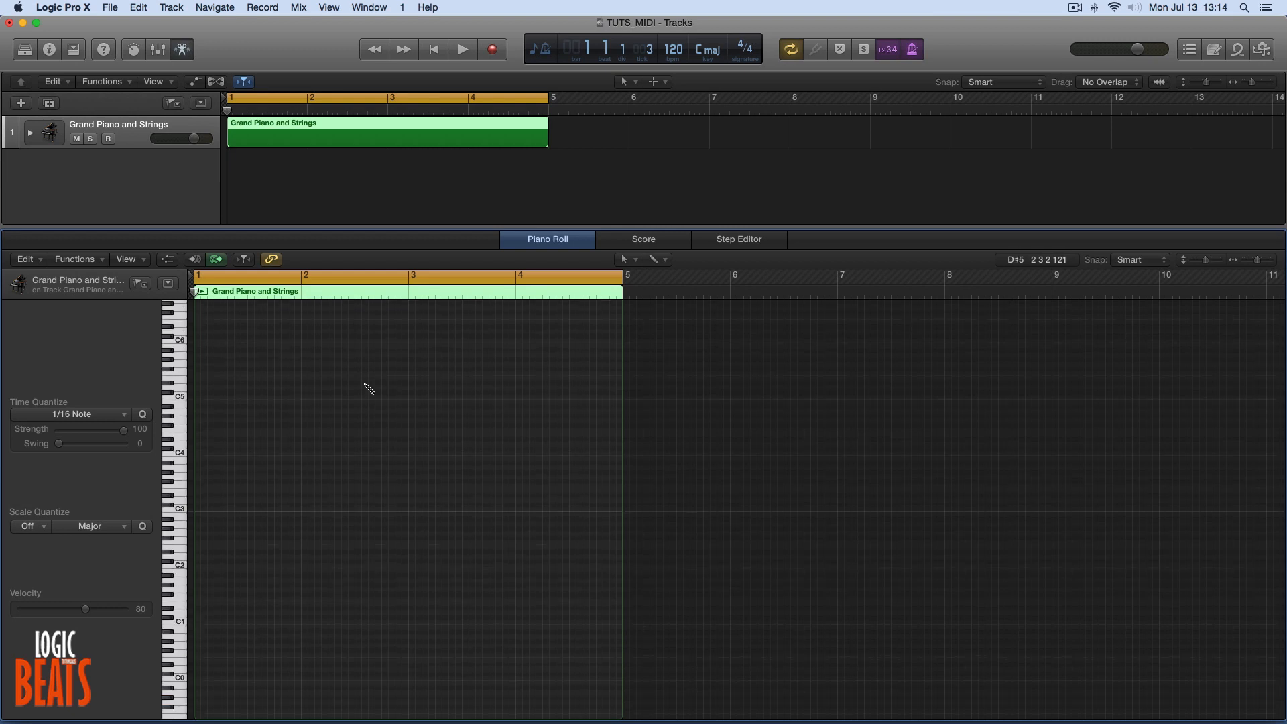
pyautogui.press('super+Right')
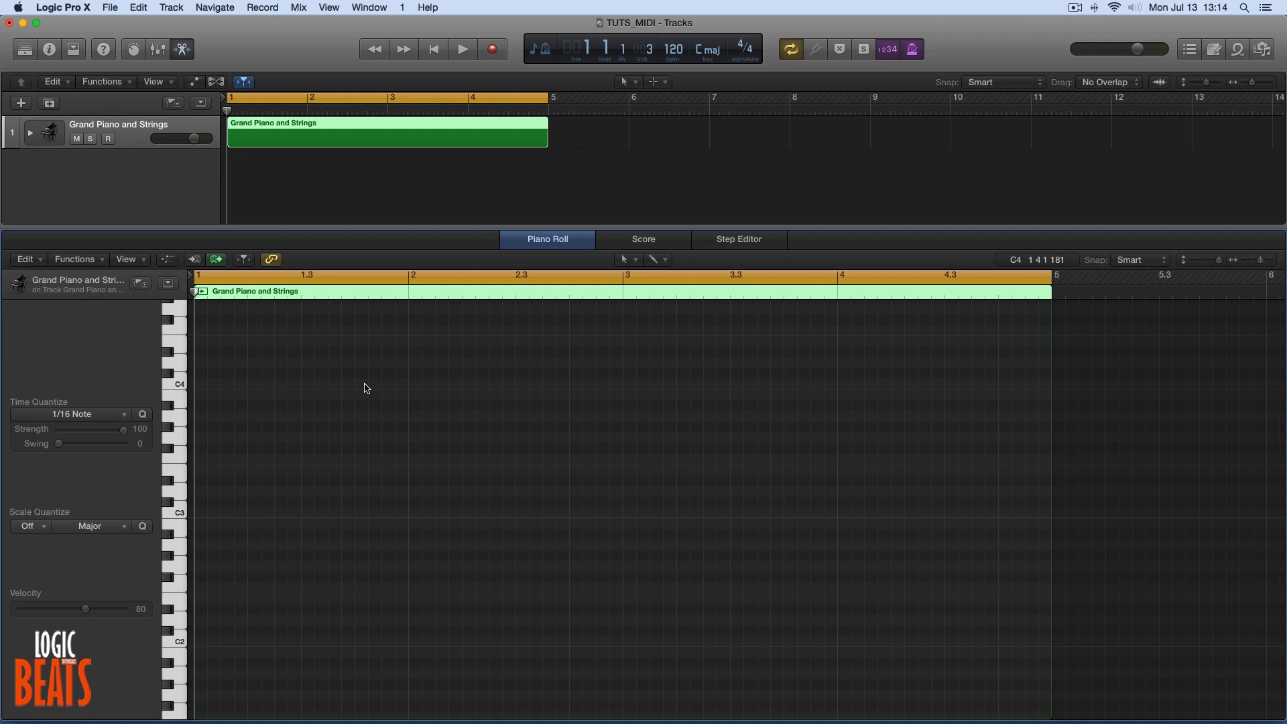
# Draw one-bar C3, E3 and G3 notes in bar 1 of the Piano Roll and play back the chord.
pyautogui.click(202, 517)
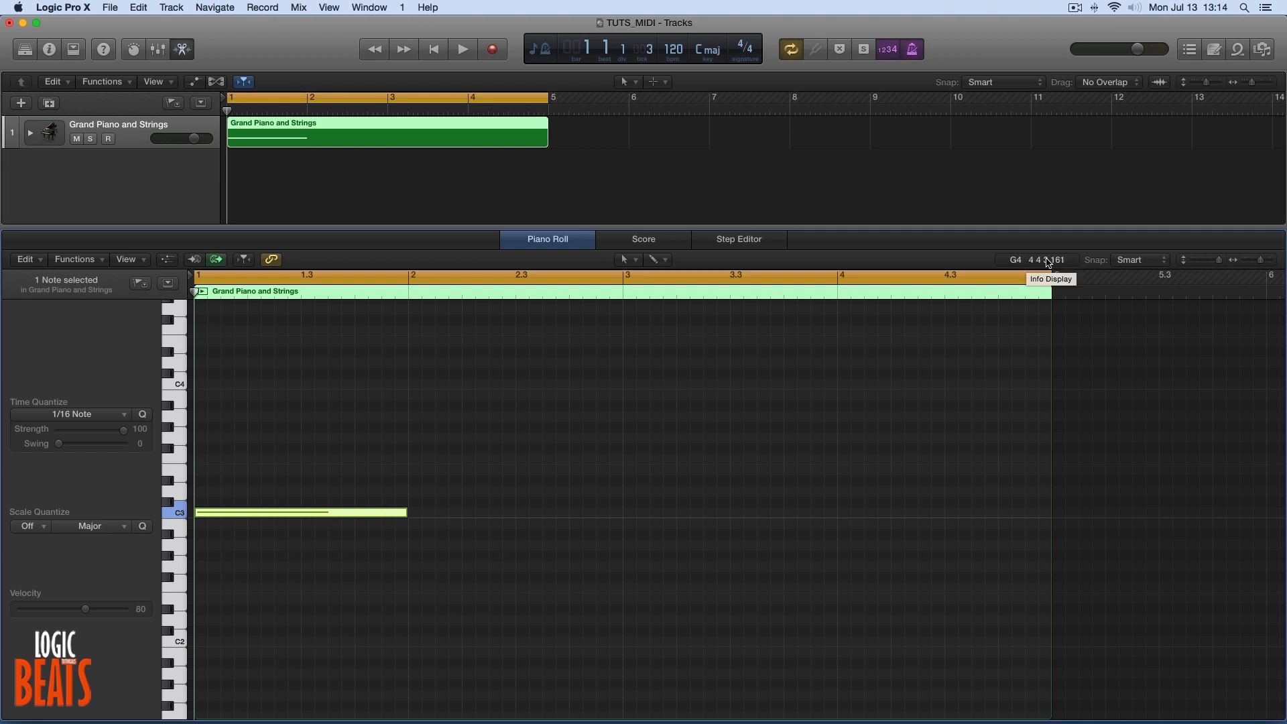
pyautogui.click(202, 469)
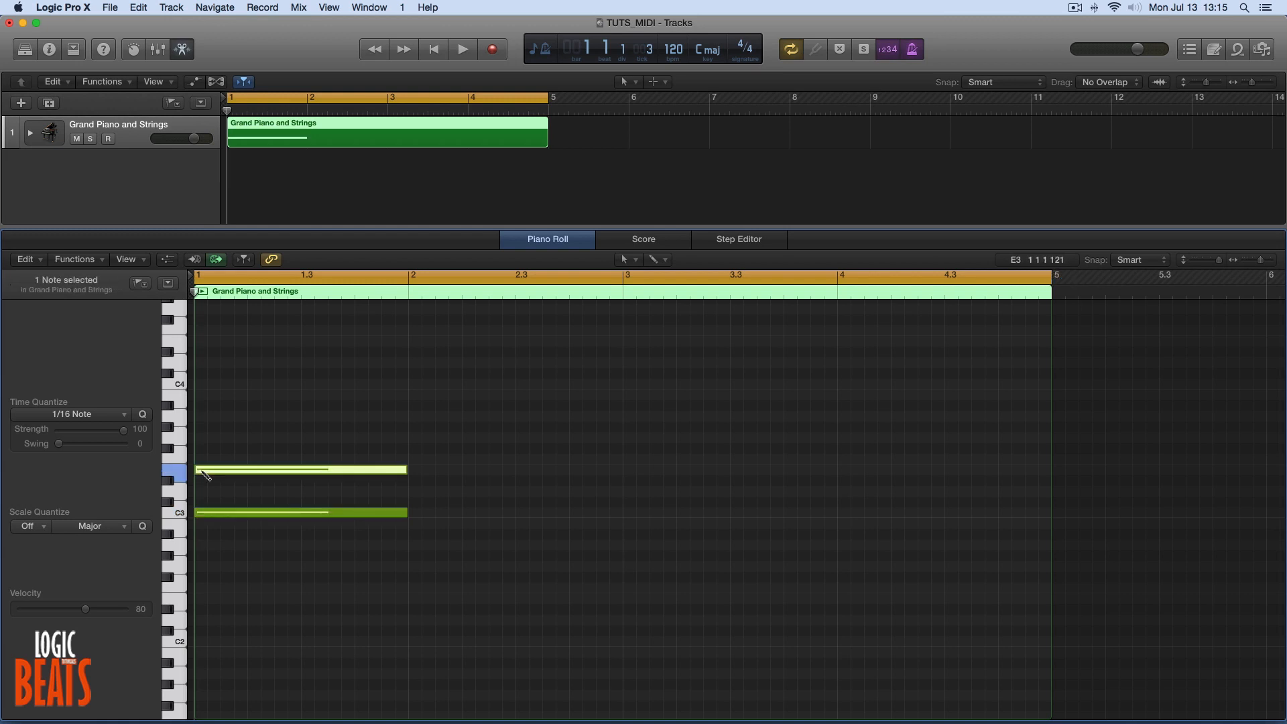
pyautogui.click(204, 439)
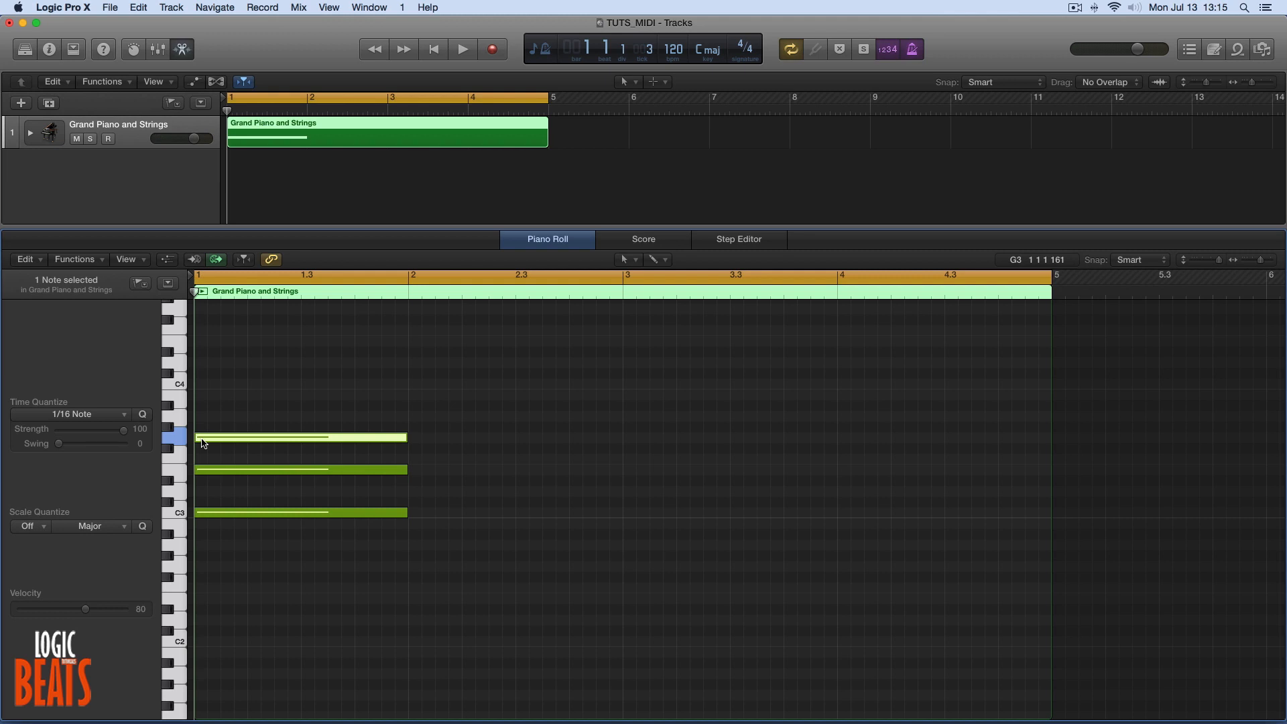
pyautogui.press('space')
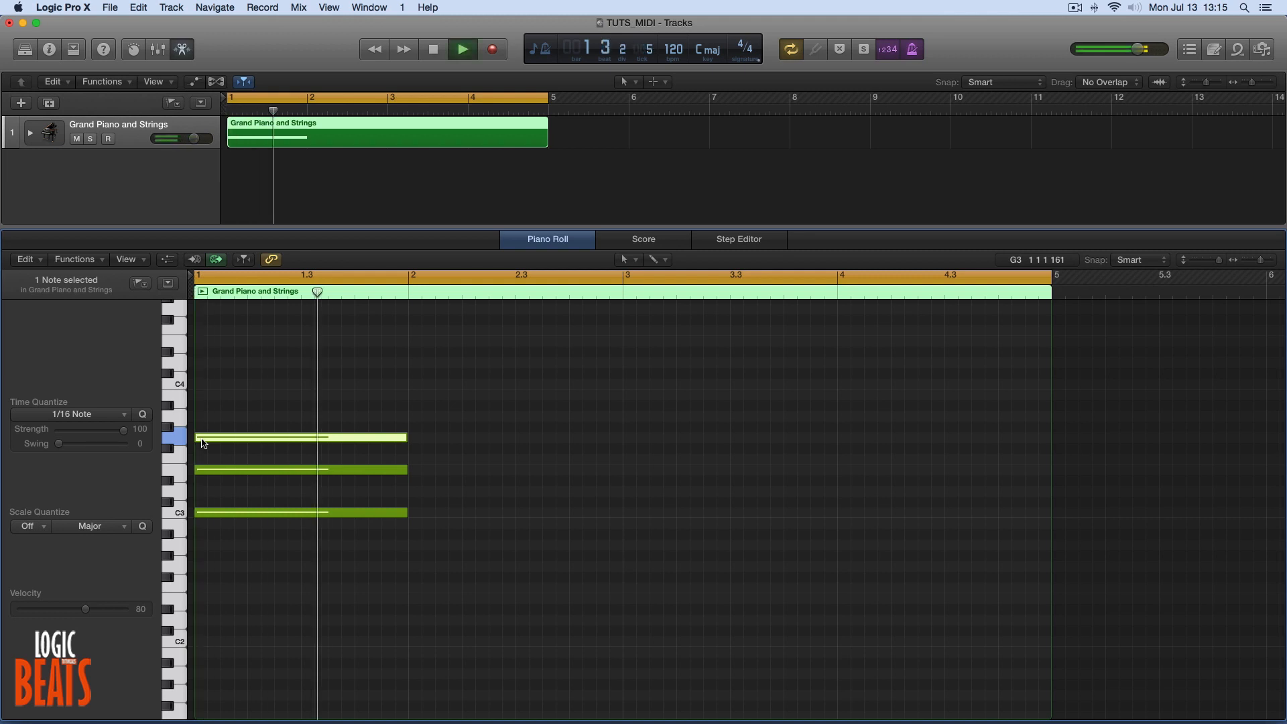
pyautogui.press('space')
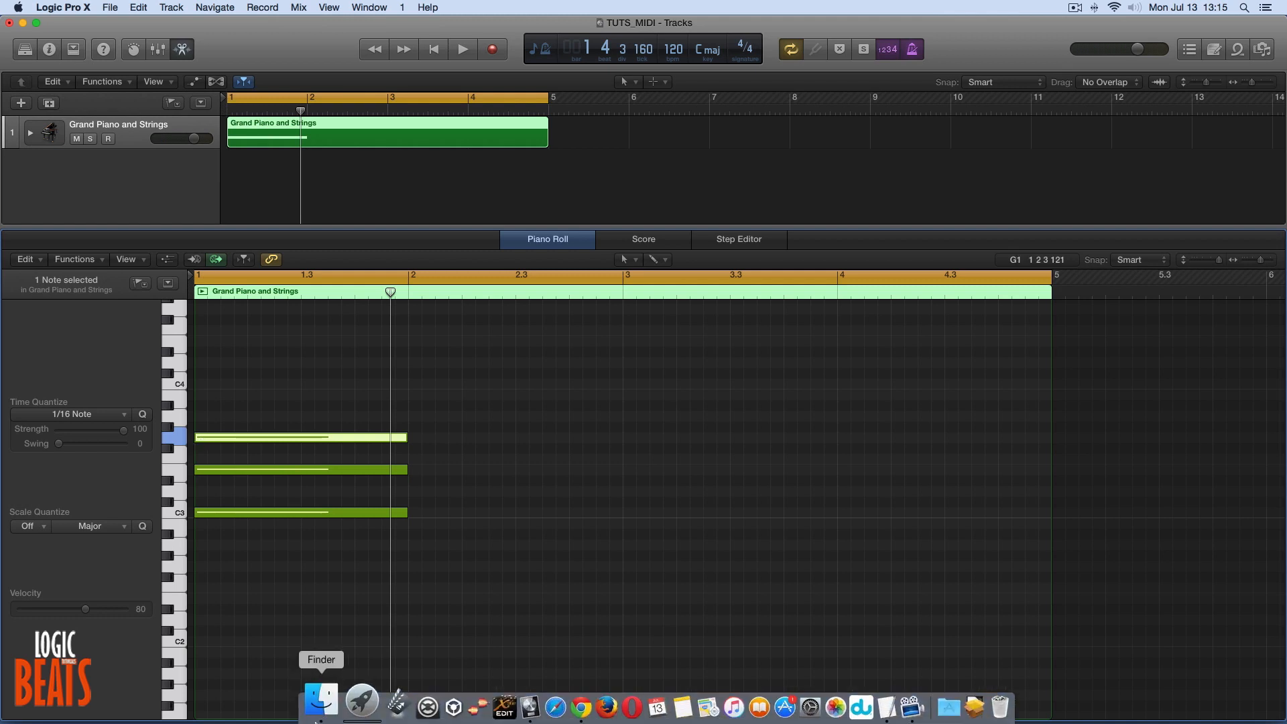
# Look up the F chord's notes in Autochords in Chrome, and draw one-bar F3, A3 and C4 notes in bar 2 in Logic Pro X.
pyautogui.click(548, 705)
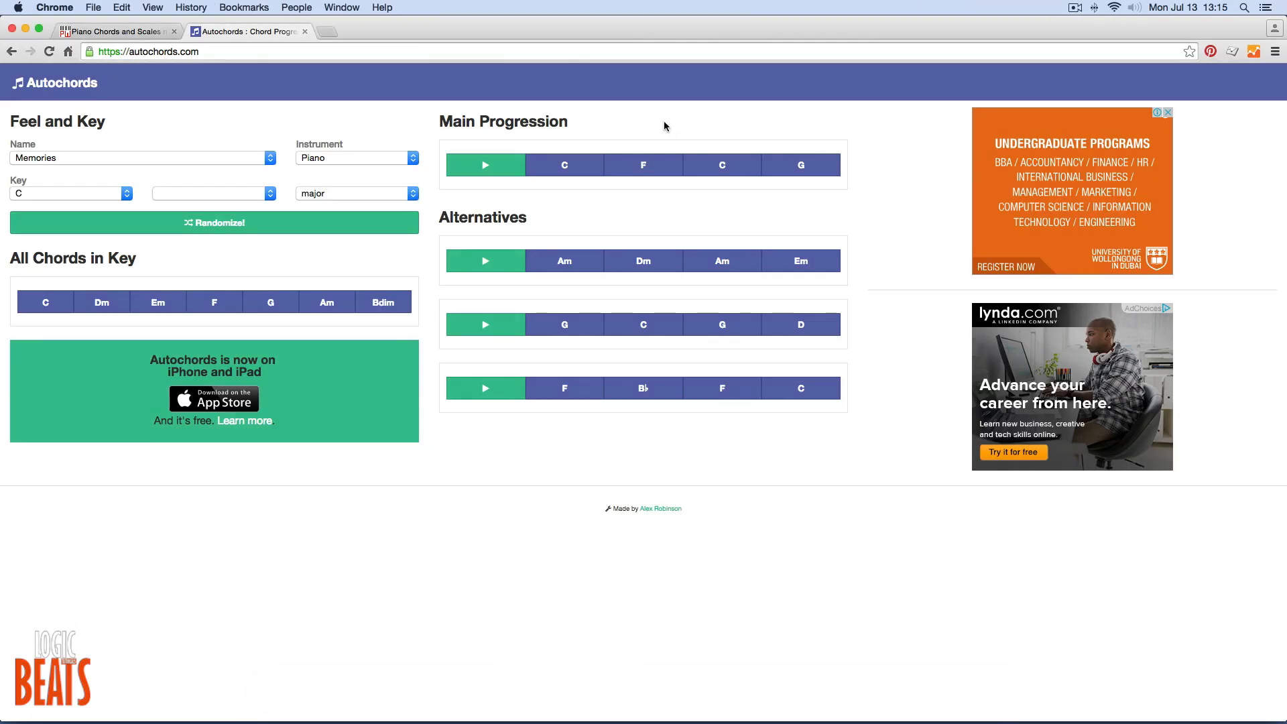
pyautogui.moveTo(649, 165)
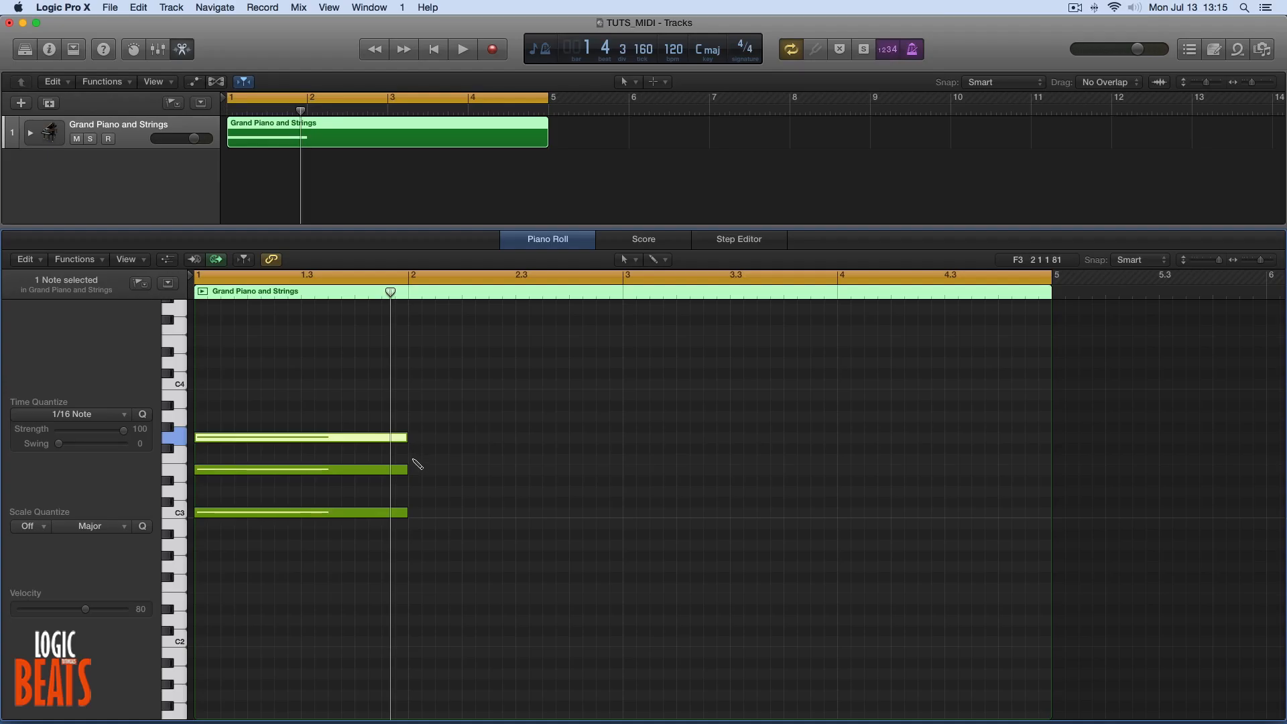
pyautogui.click(412, 458)
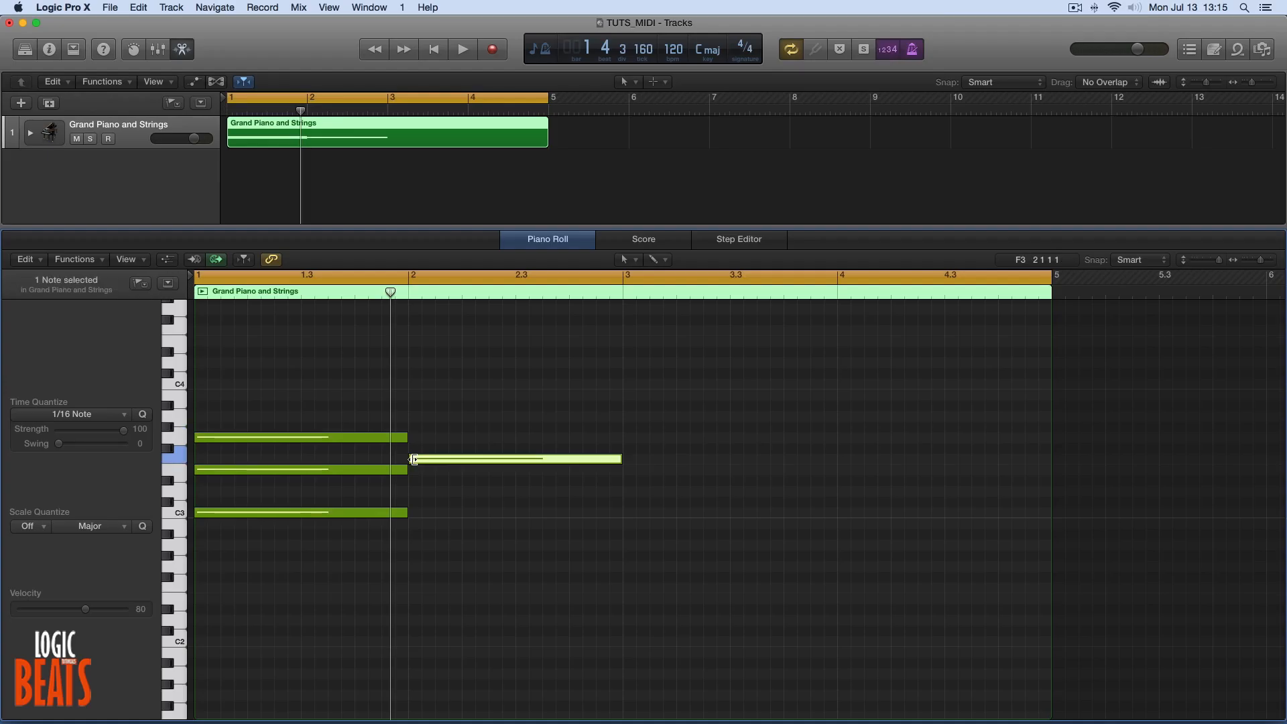
pyautogui.click(413, 416)
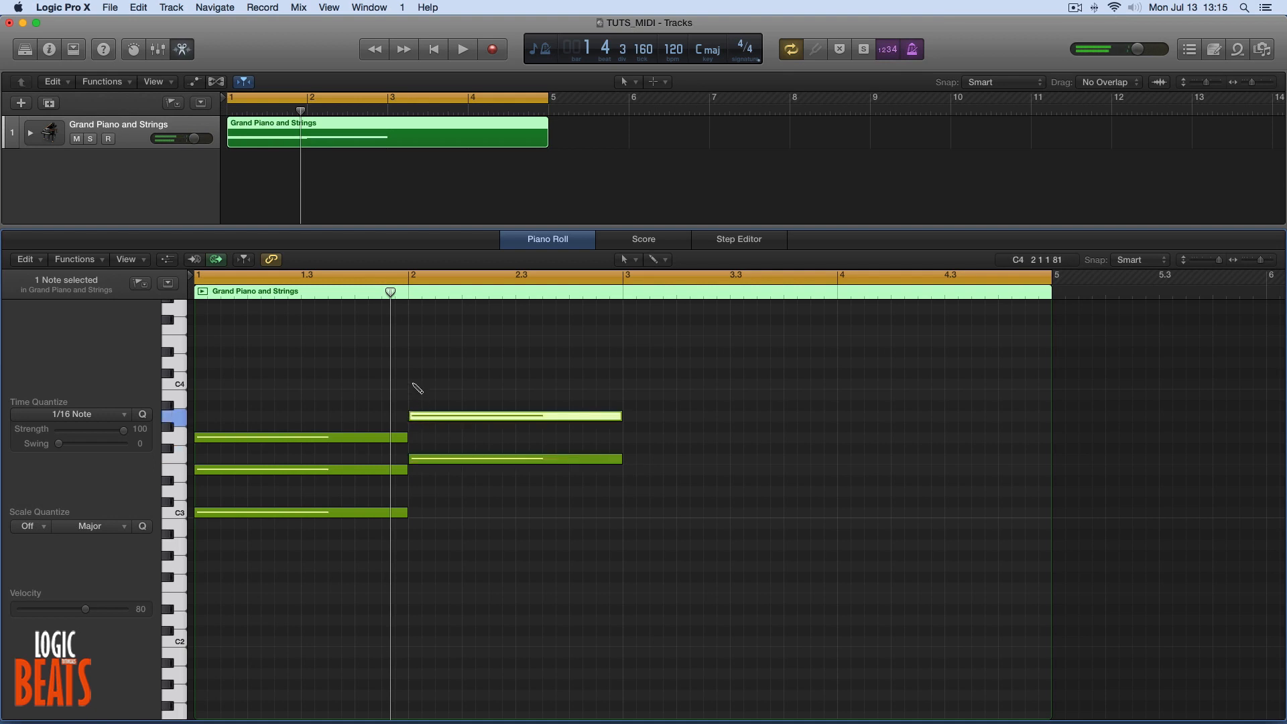
pyautogui.click(414, 384)
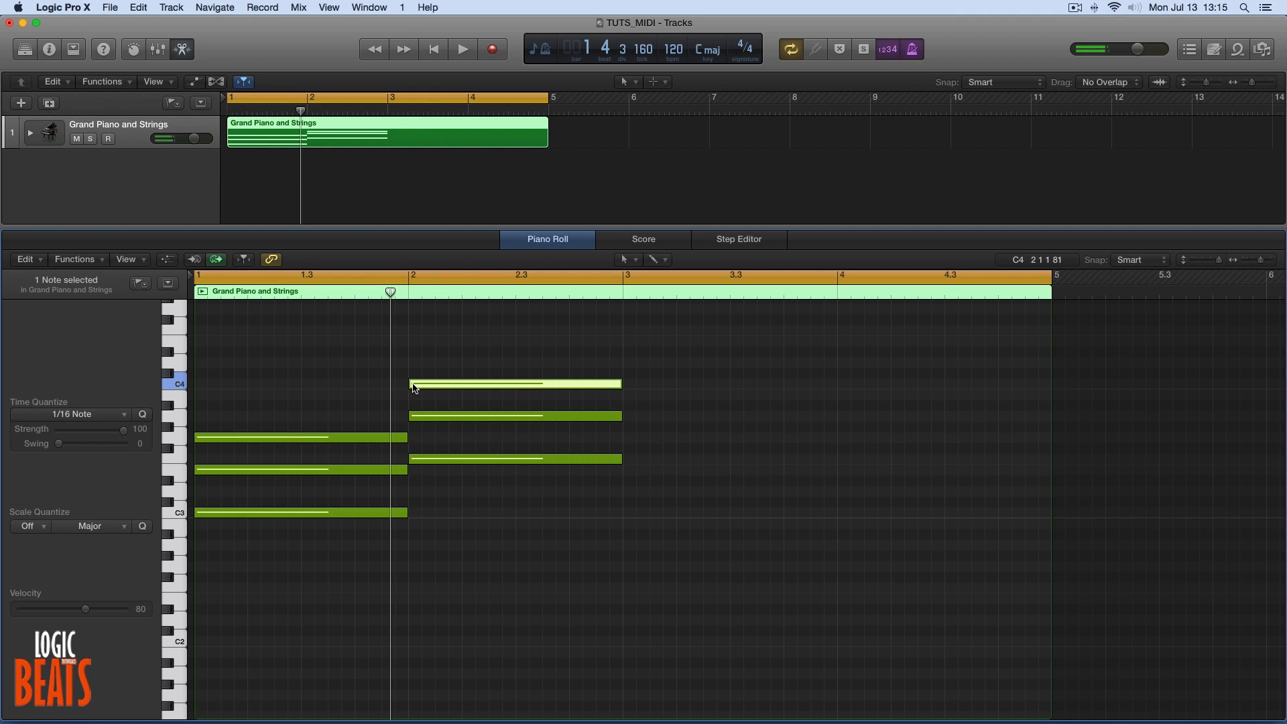
# Compare the C4 and C3 pitches, move bar 2's C4 note down an octave to C3, and play back the chords.
pyautogui.click(450, 382)
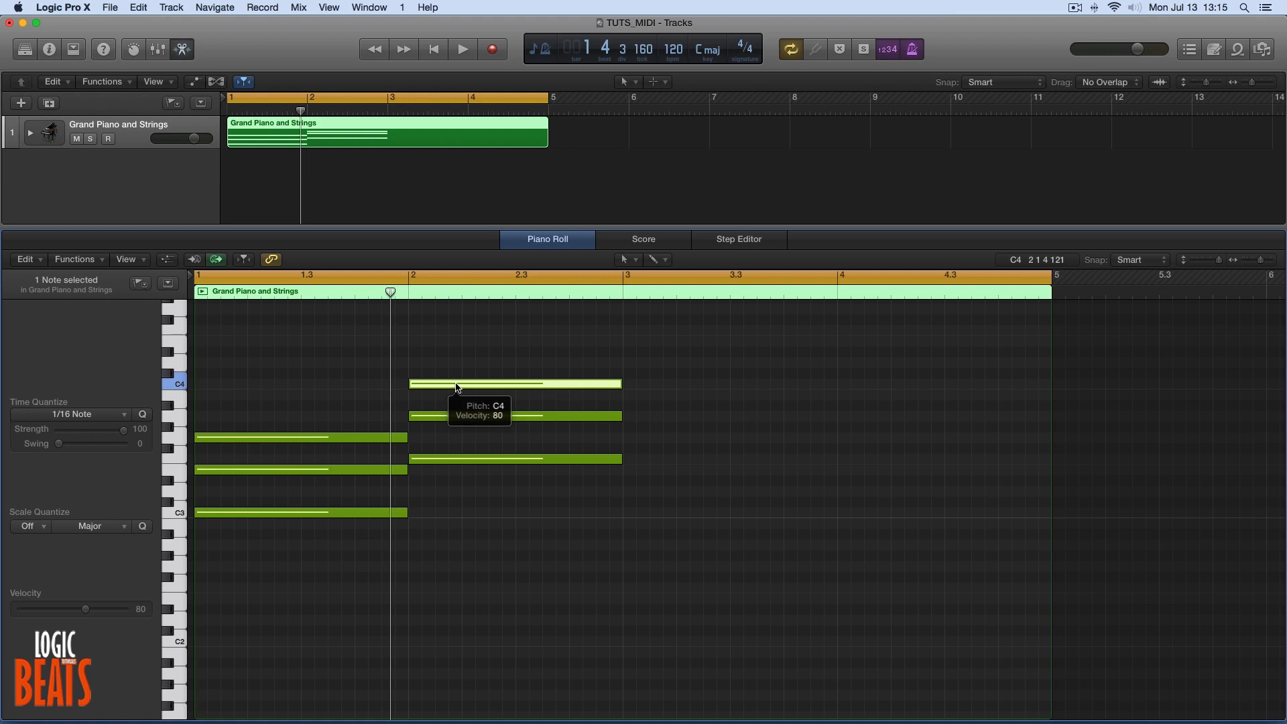
pyautogui.click(180, 384)
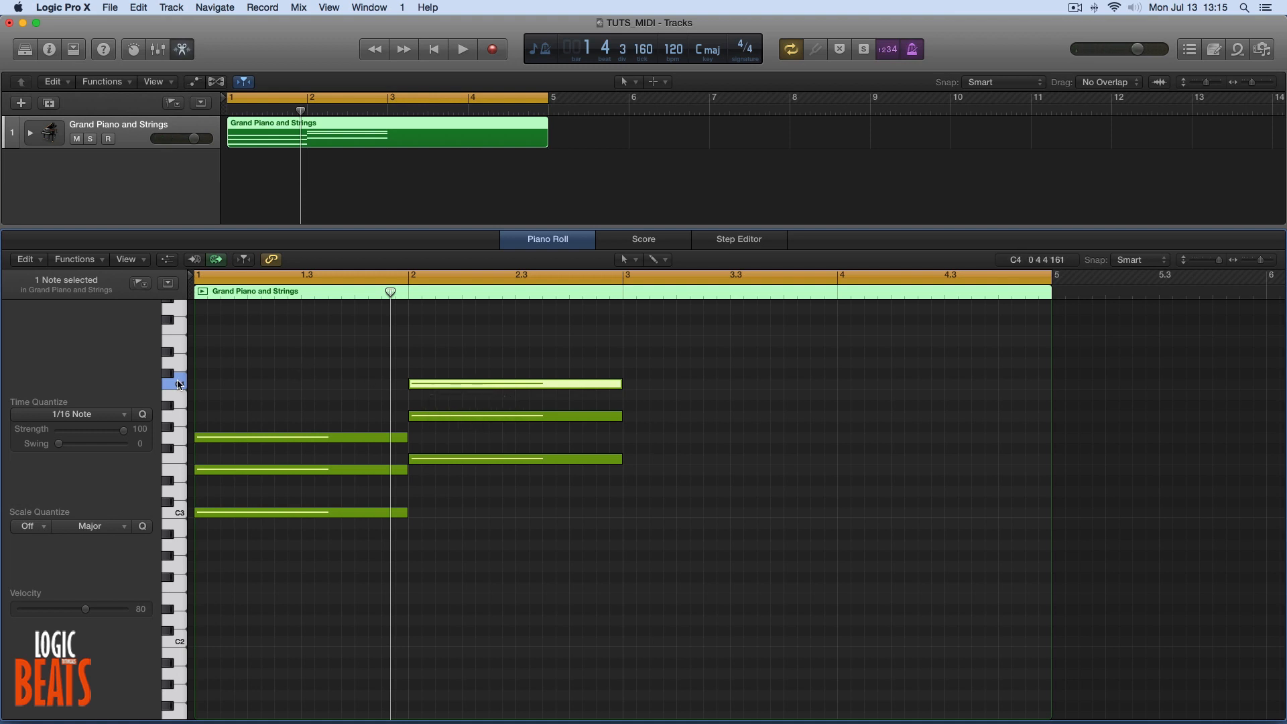
pyautogui.click(181, 514)
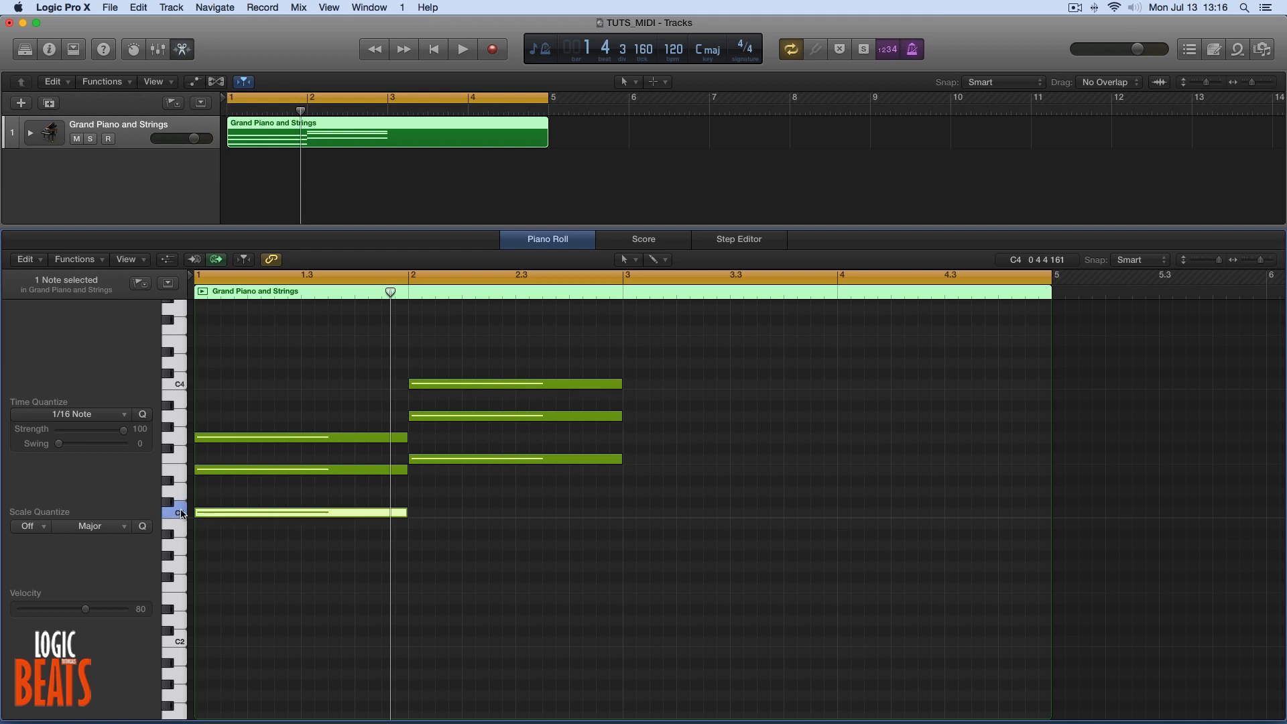
pyautogui.click(182, 388)
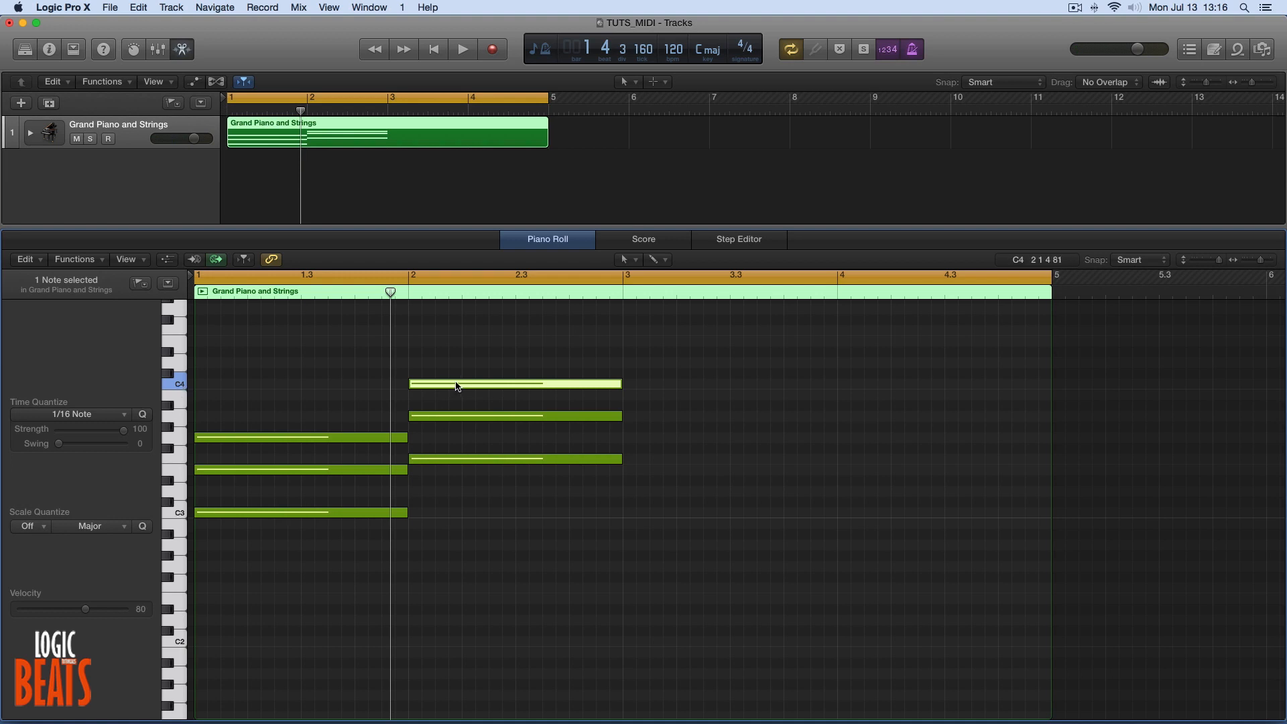
pyautogui.moveTo(467, 387); pyautogui.dragTo(467, 519)
pyautogui.press('space')
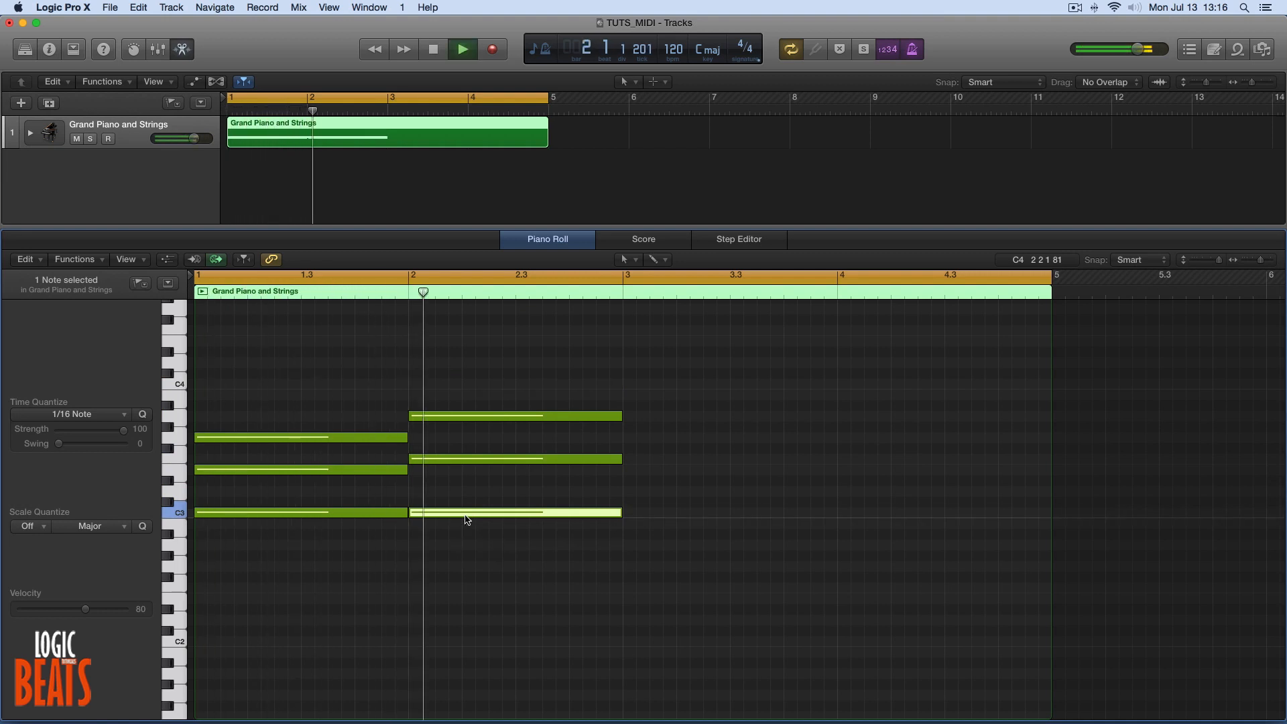
pyautogui.press('space')
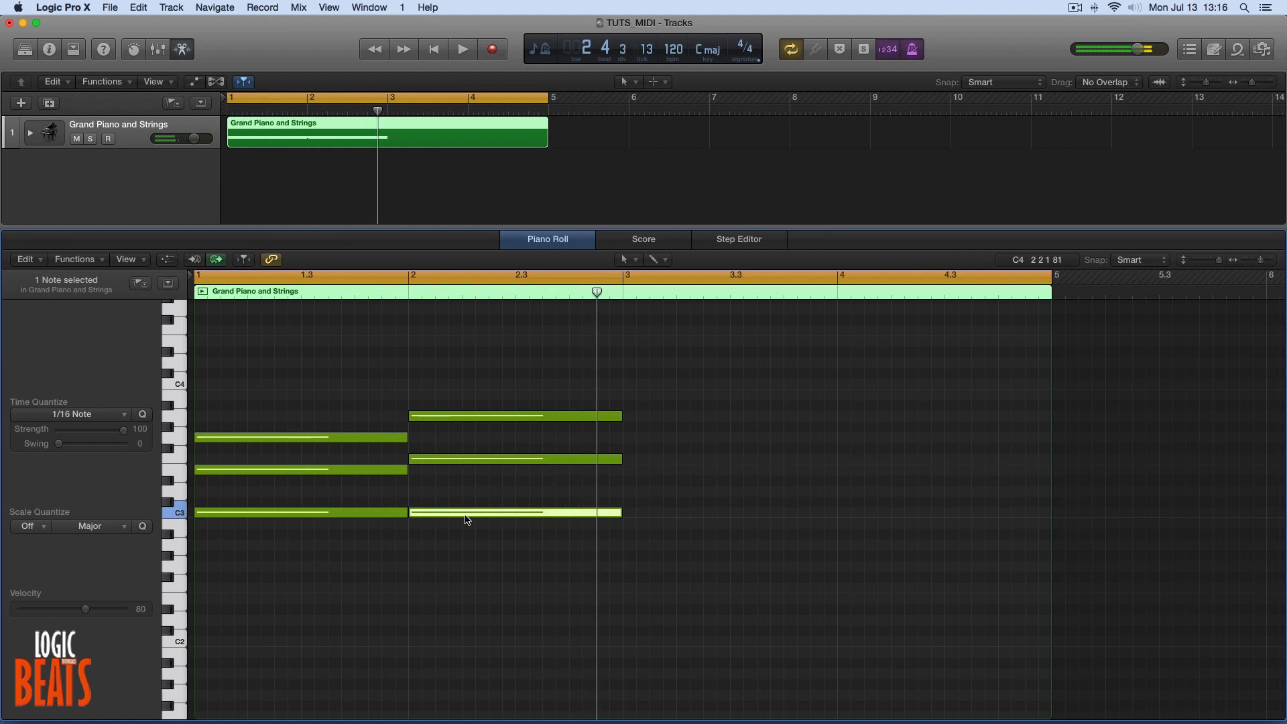
# Check the third chord's notes in Autochords in Chrome, and copy the bar 1 C chord to bar 3 in Logic Pro X.
pyautogui.moveTo(516, 721)
pyautogui.click(566, 703)
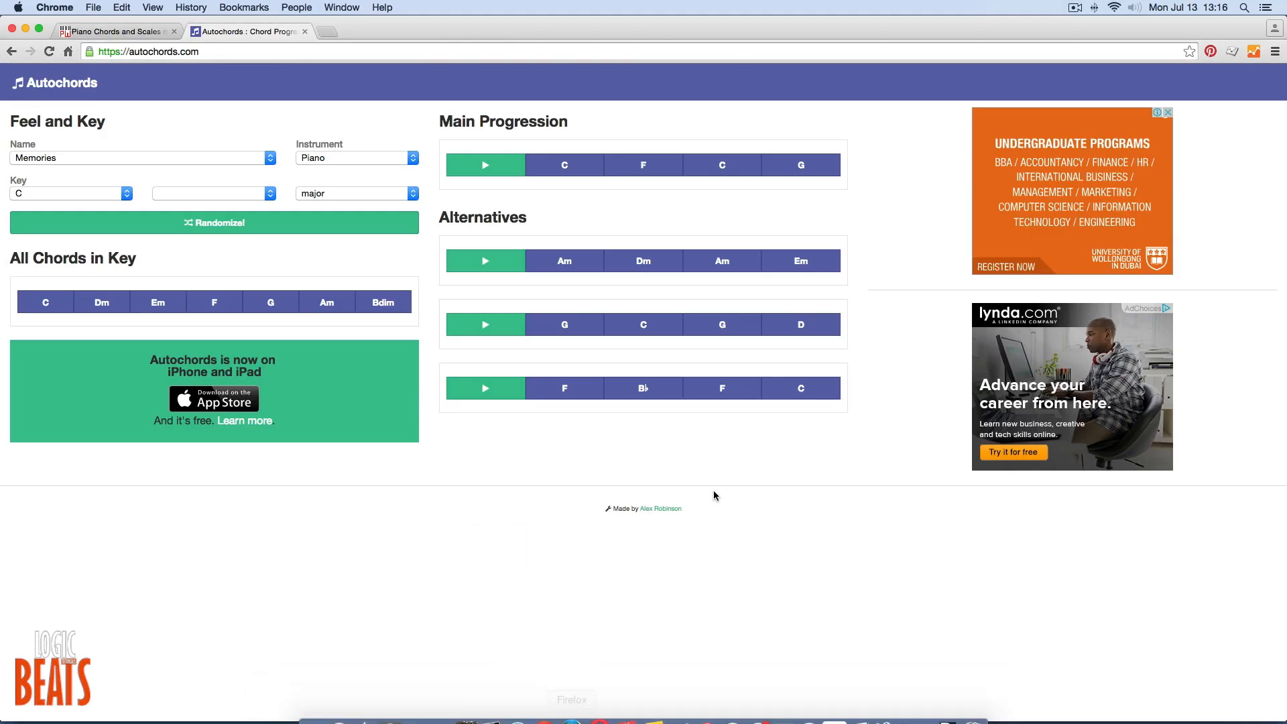
pyautogui.click(727, 165)
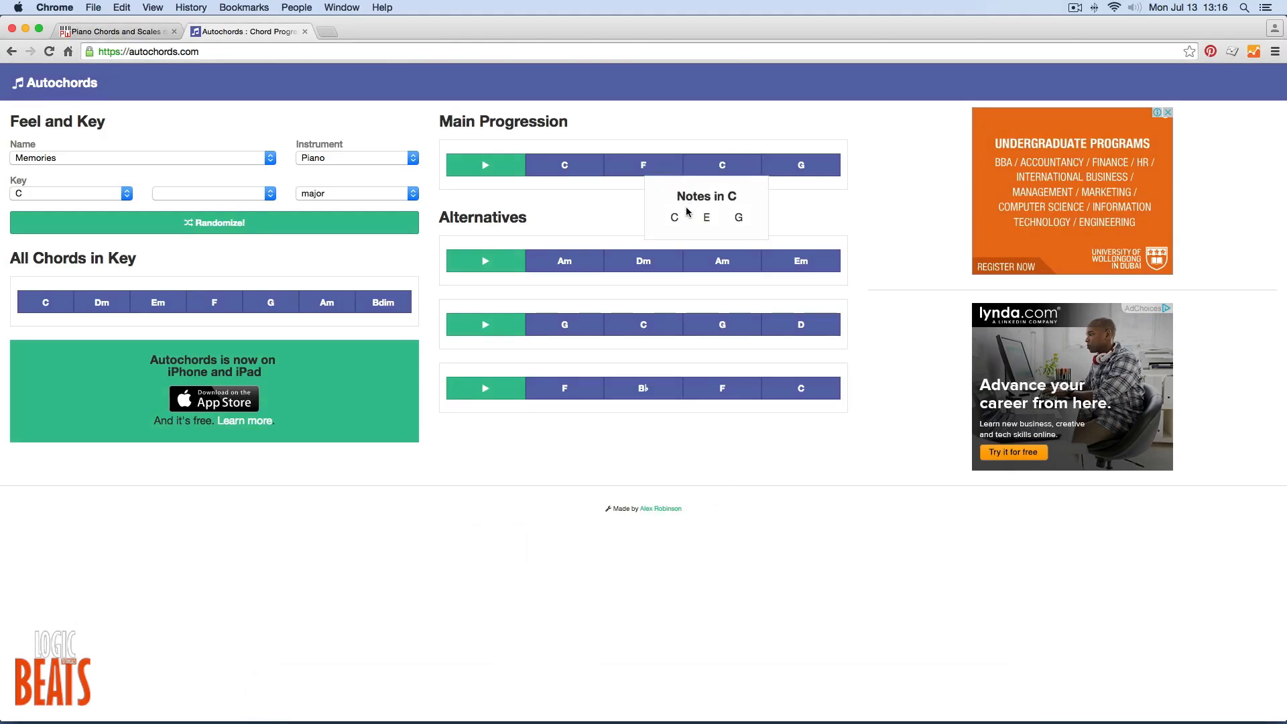
pyautogui.click(497, 701)
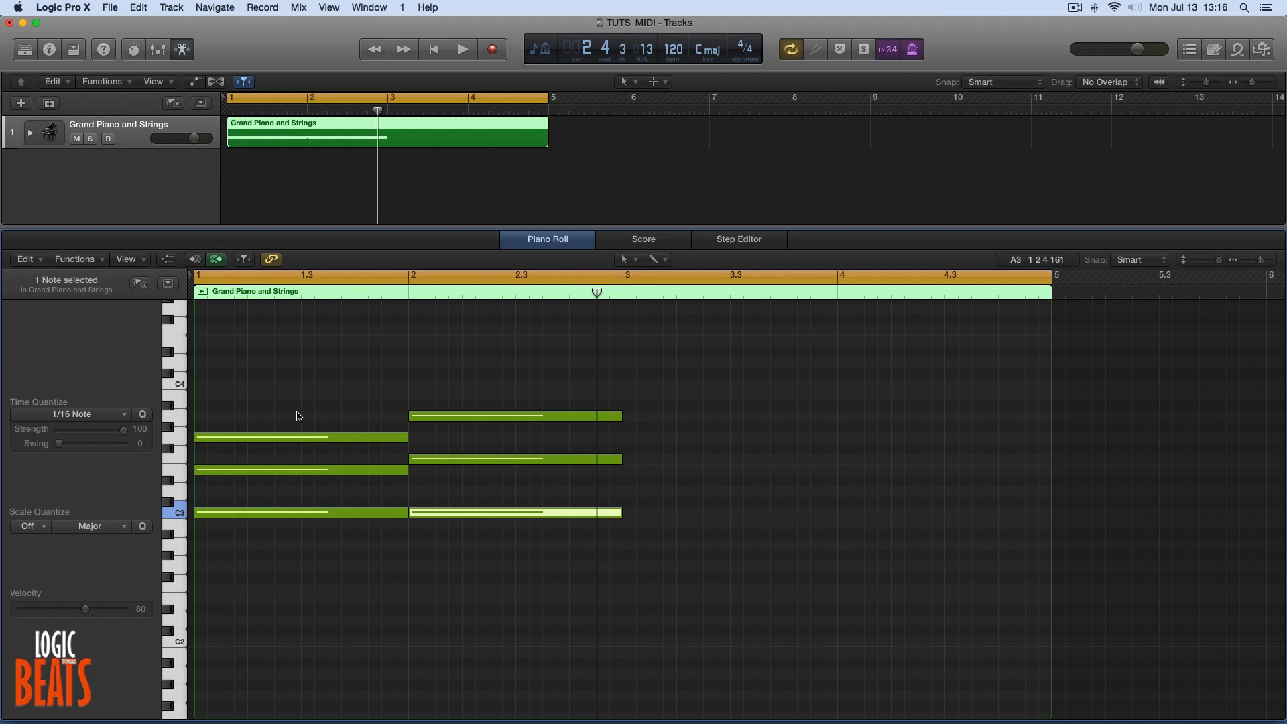
pyautogui.moveTo(298, 416); pyautogui.dragTo(338, 533)
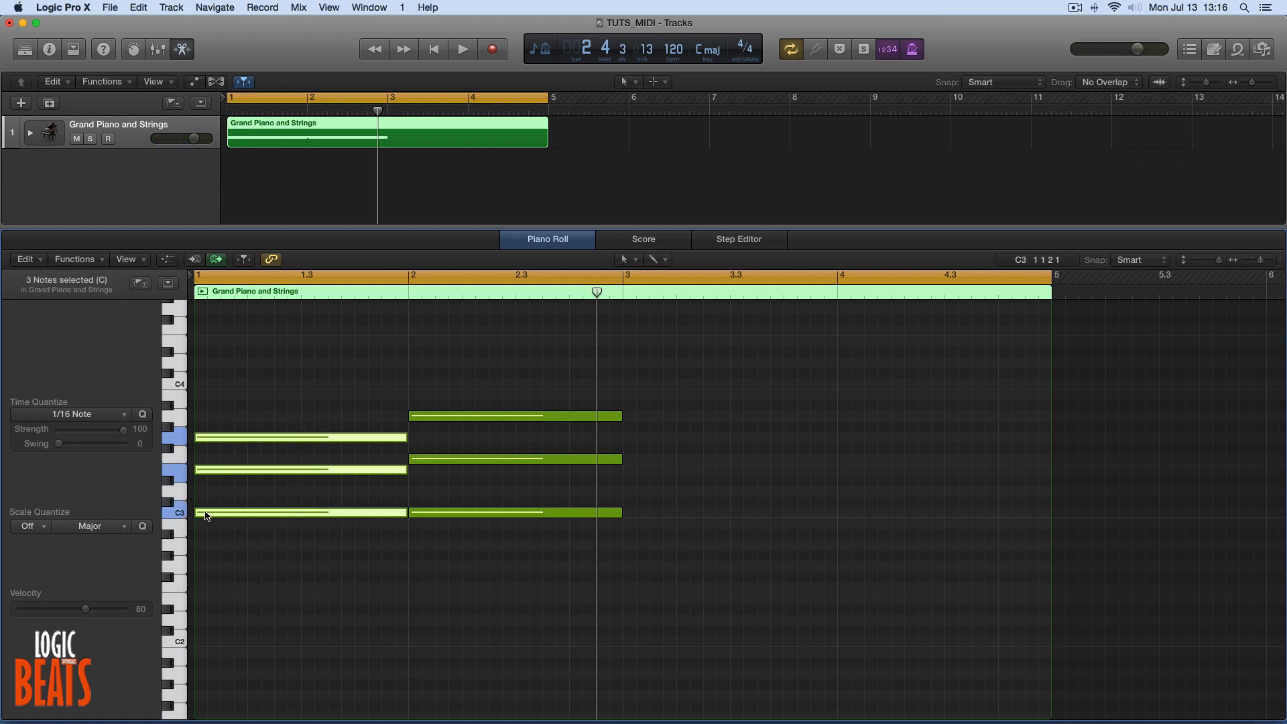
pyautogui.moveTo(205, 515); pyautogui.dragTo(634, 532)
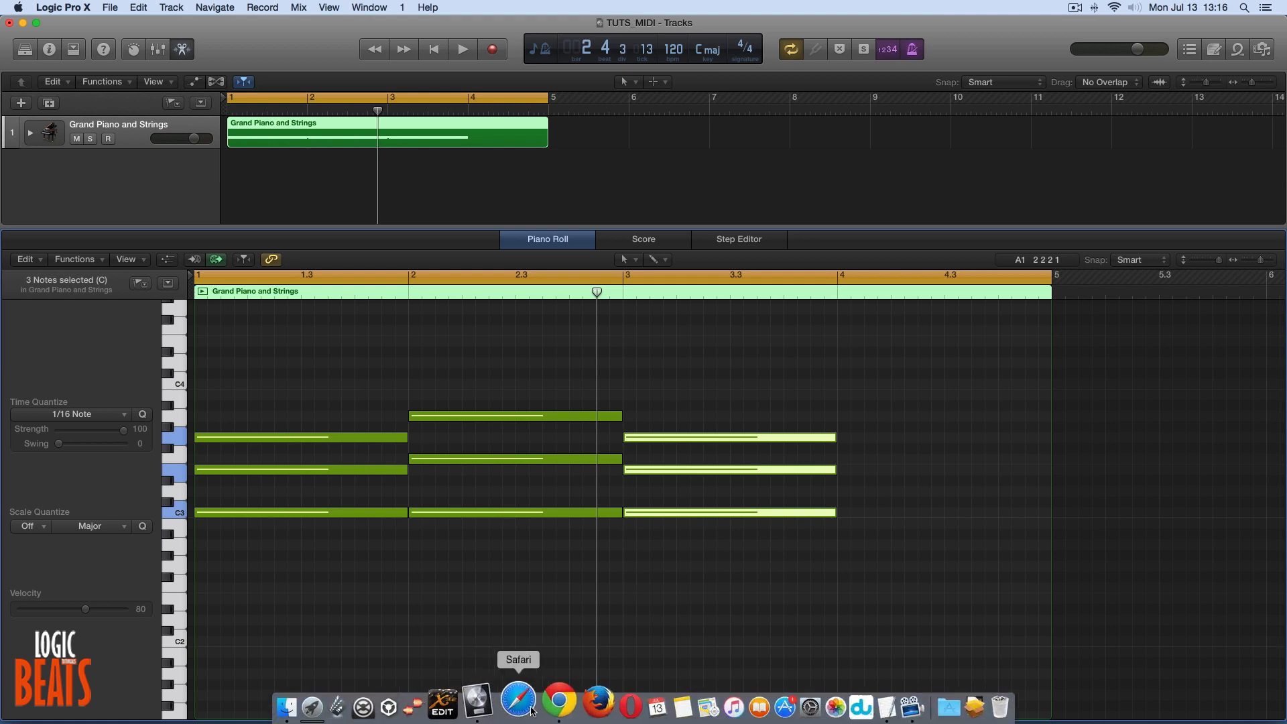
# Switch to Chrome, look up the notes of the G chord in Autochords, and return to Logic Pro X.
pyautogui.click(546, 701)
pyautogui.moveTo(803, 166)
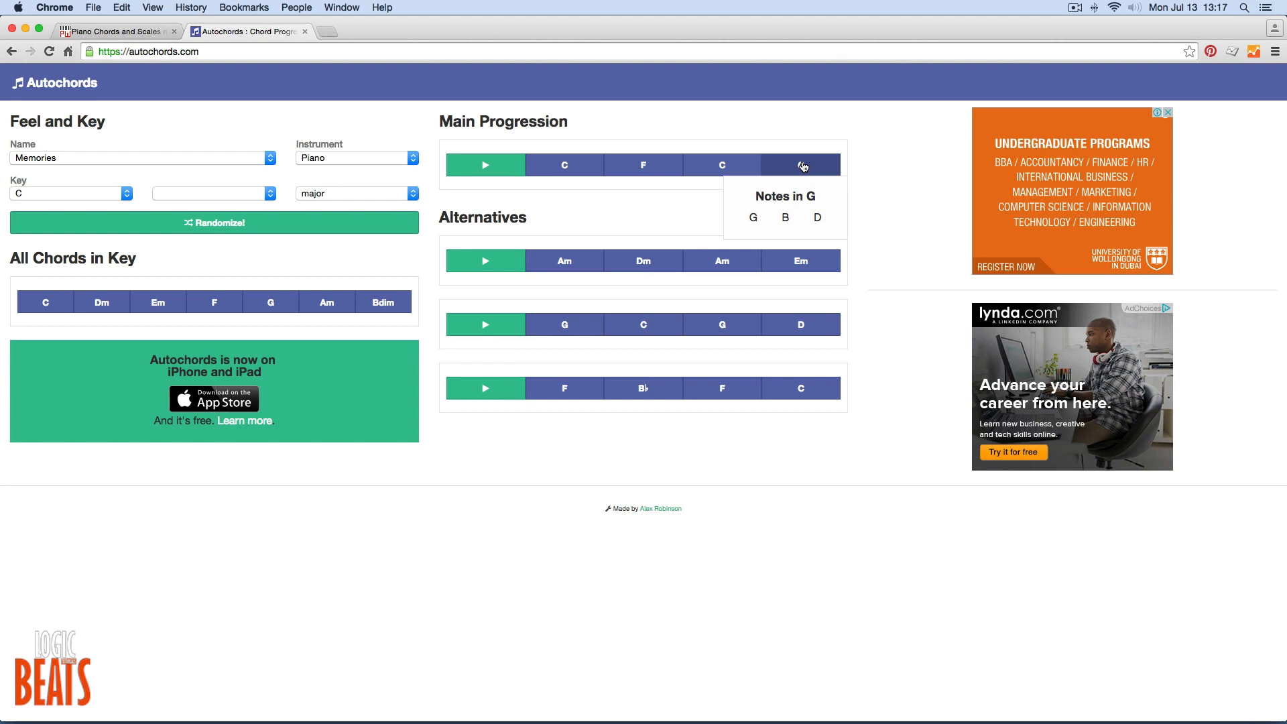
pyautogui.click(494, 697)
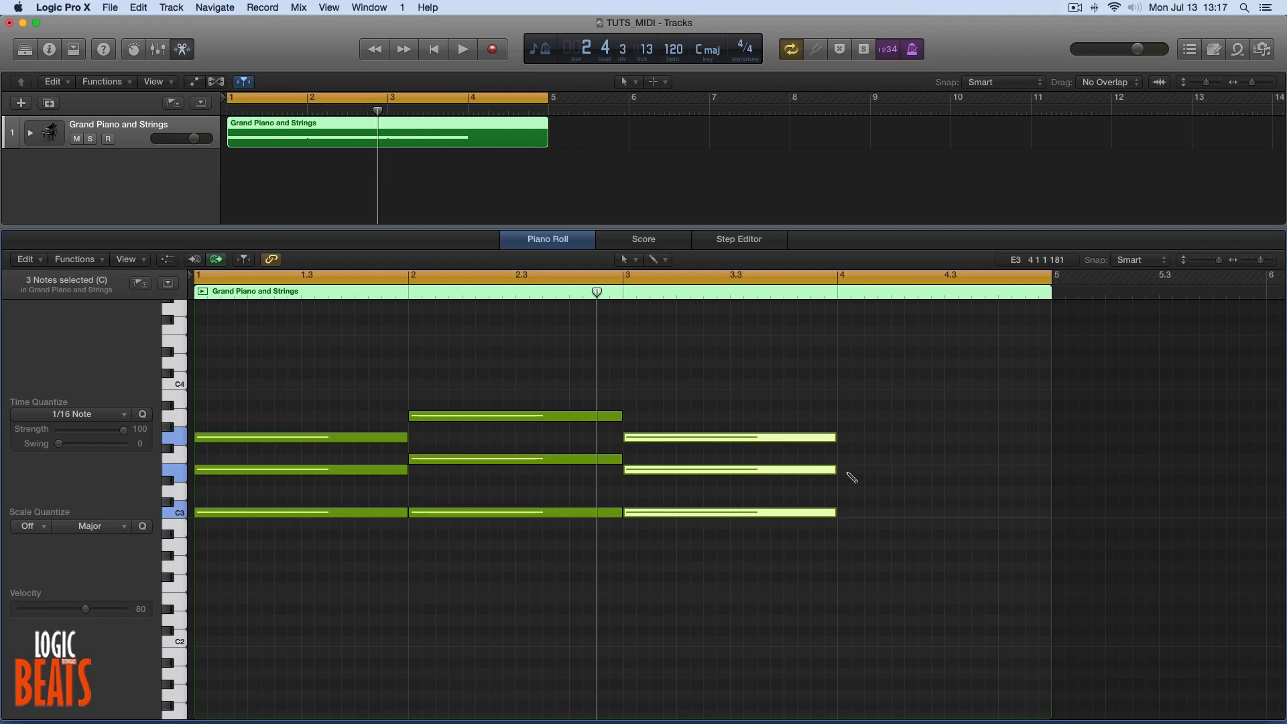
# Draw one-bar G3, B3 and D3 notes in bar 4 and play back the chord progression.
pyautogui.click(847, 438)
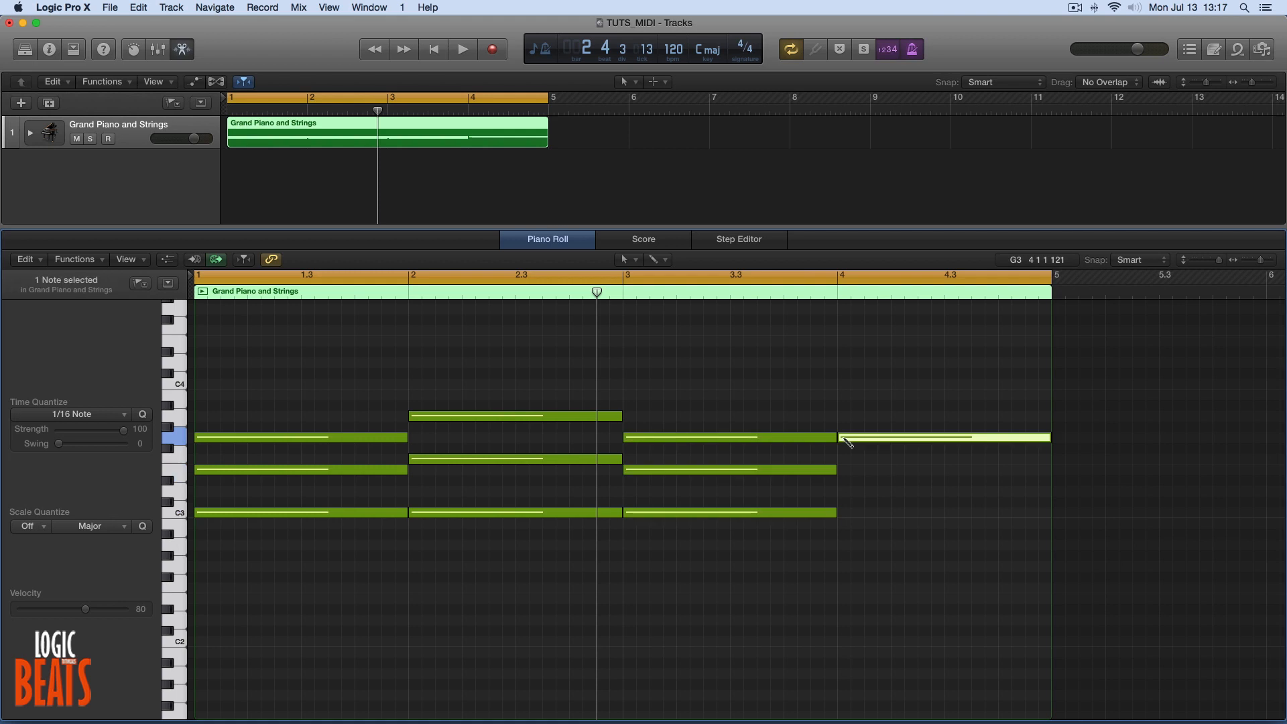
pyautogui.click(843, 395)
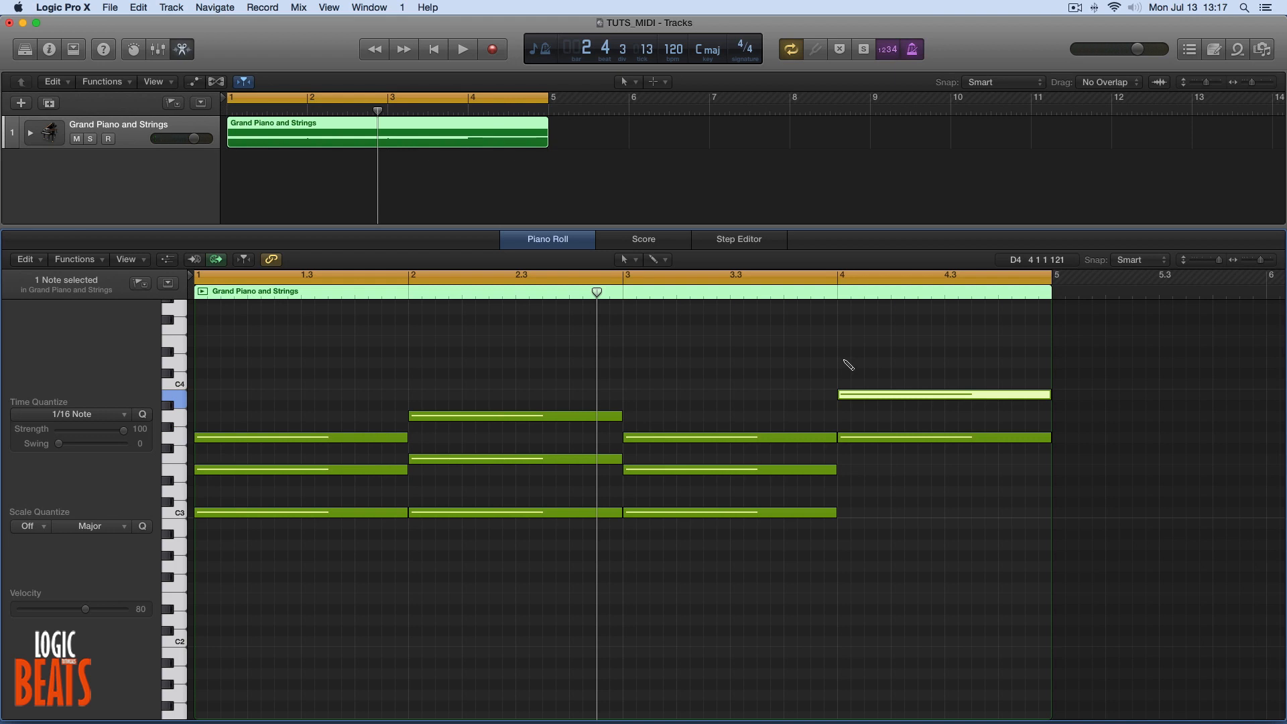
pyautogui.click(843, 493)
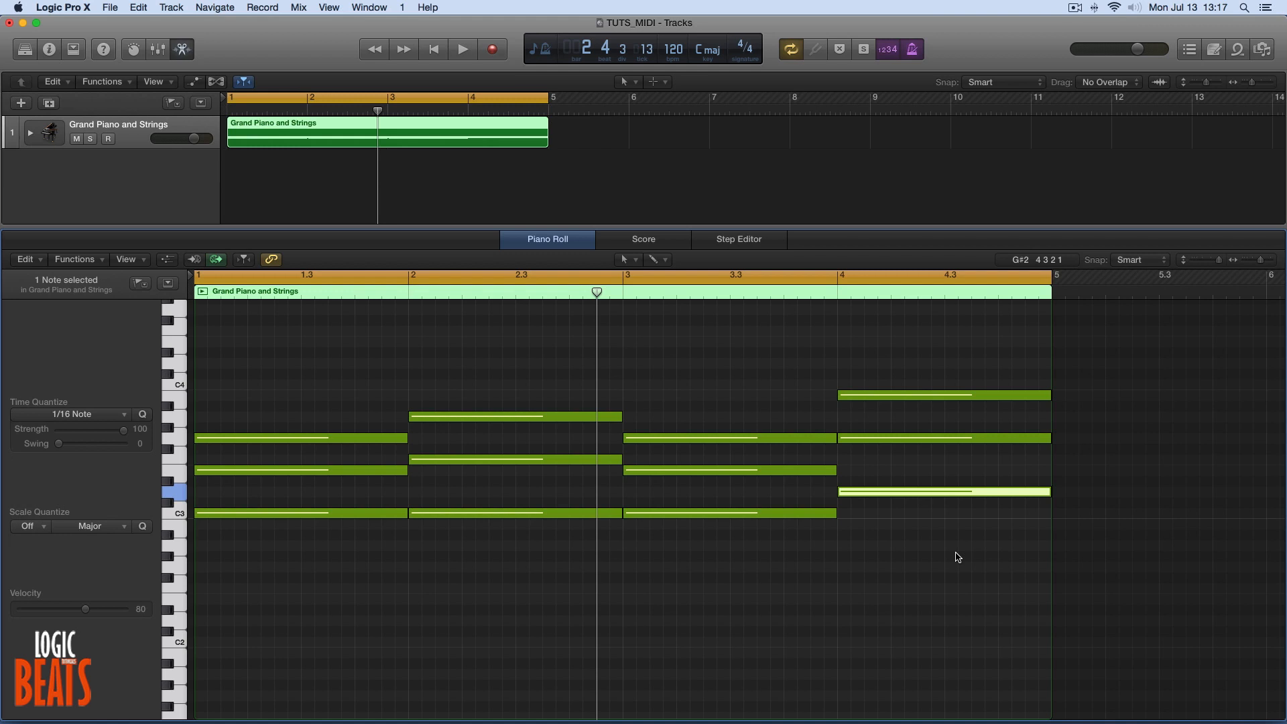
pyautogui.press('space')
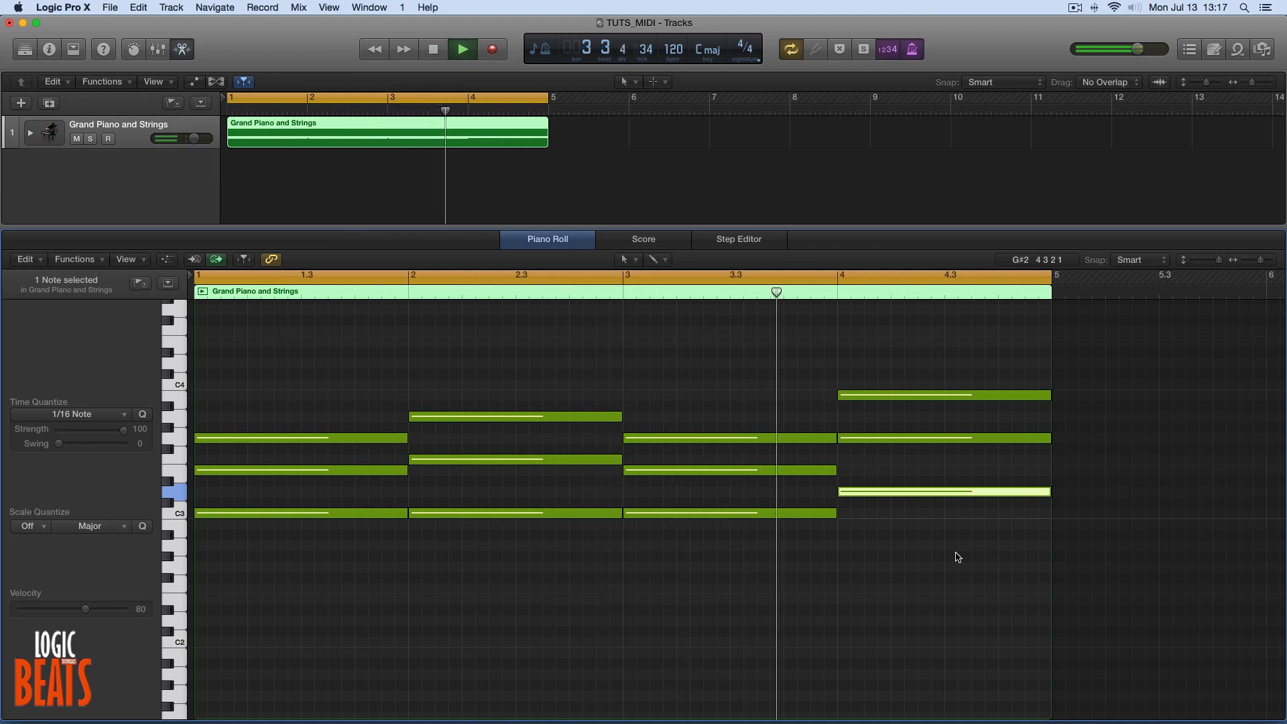
pyautogui.press('space')
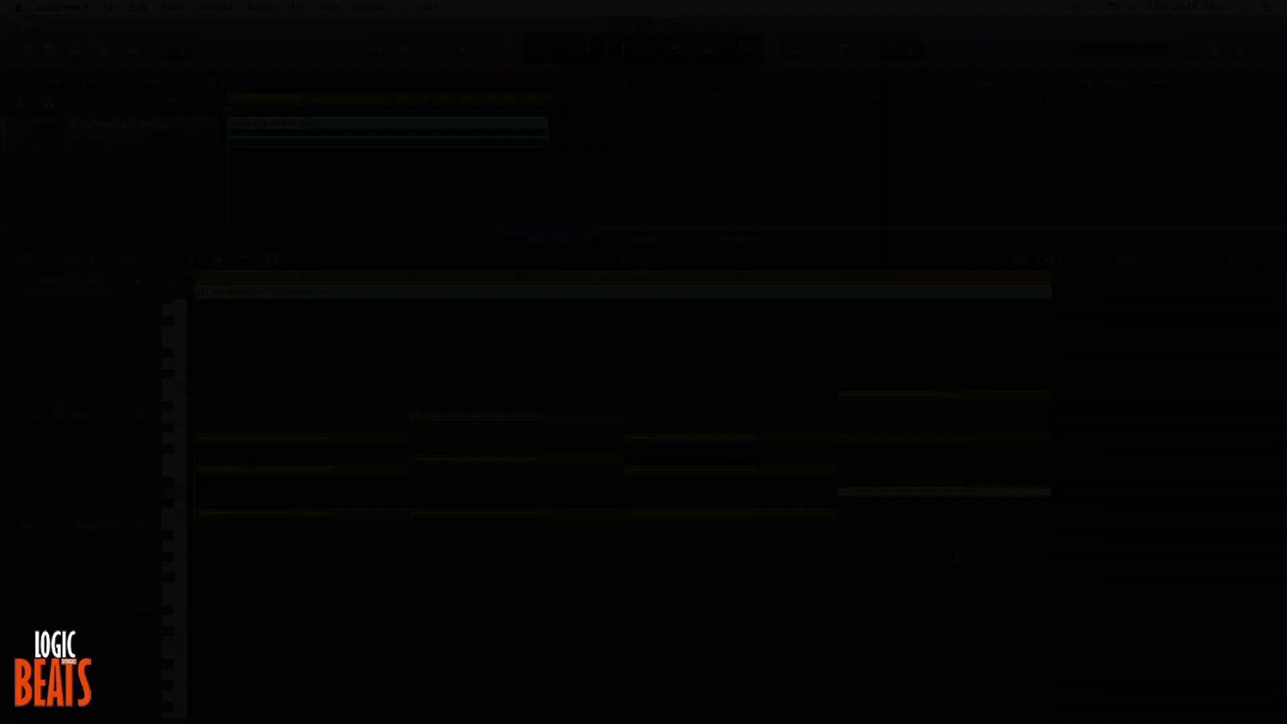